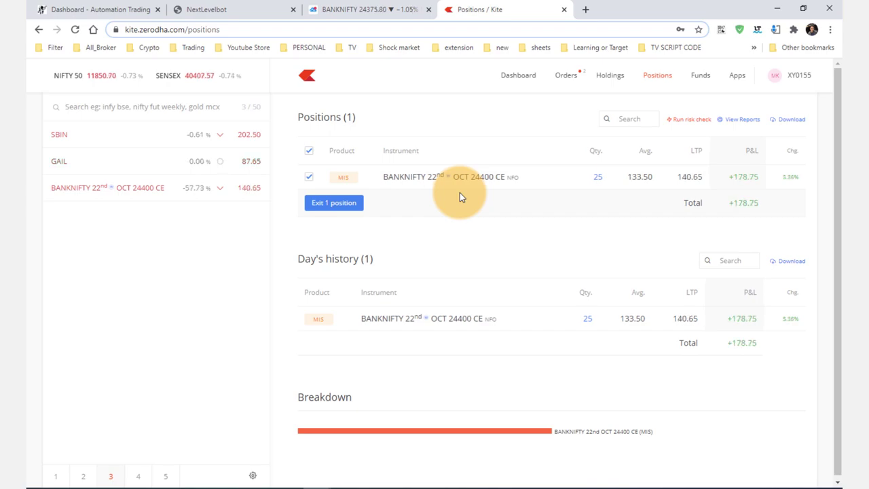
- Switch to the NextLevelbot syntax generator and choose the Auto Strike Price variety with Regular for Fully Automation BOCO
left_click(227, 9)
left_click(552, 196)
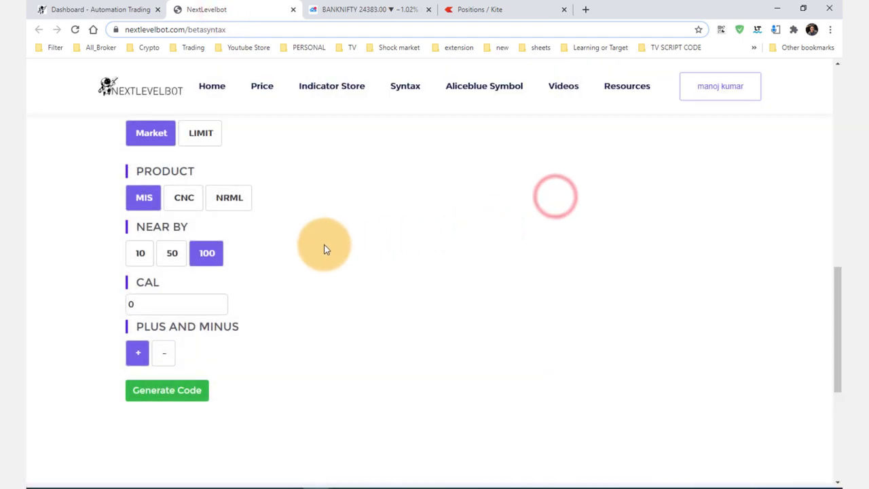
scroll(323, 241, "up", 3)
scroll(229, 194, "up", 4)
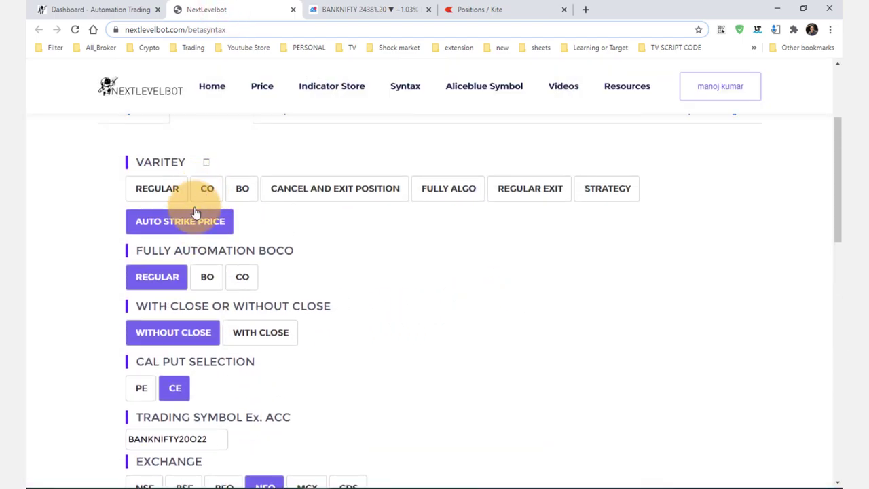
left_click(179, 224)
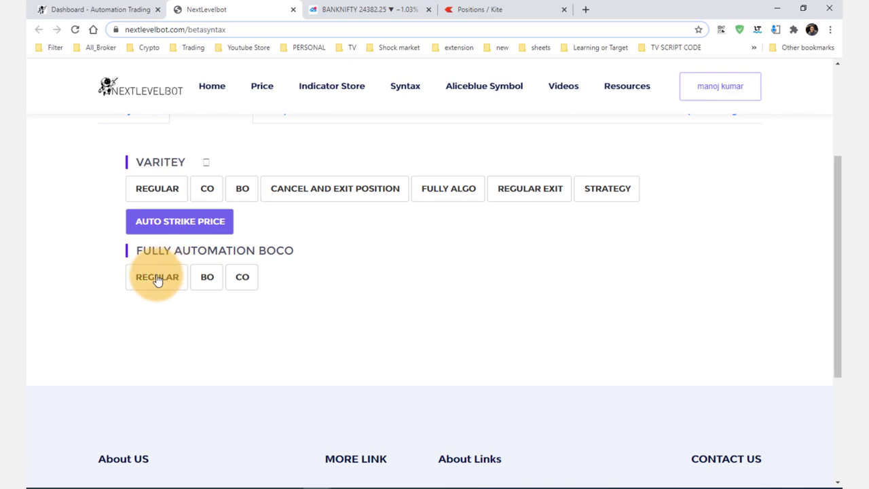
left_click(157, 276)
- Choose the With Close option and select PE for the call/put selection
scroll(220, 277, "down", 1)
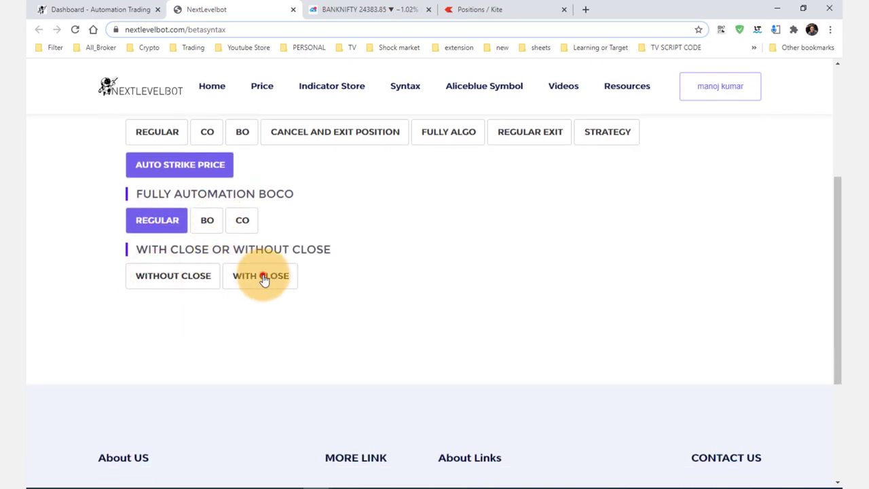
left_click(264, 278)
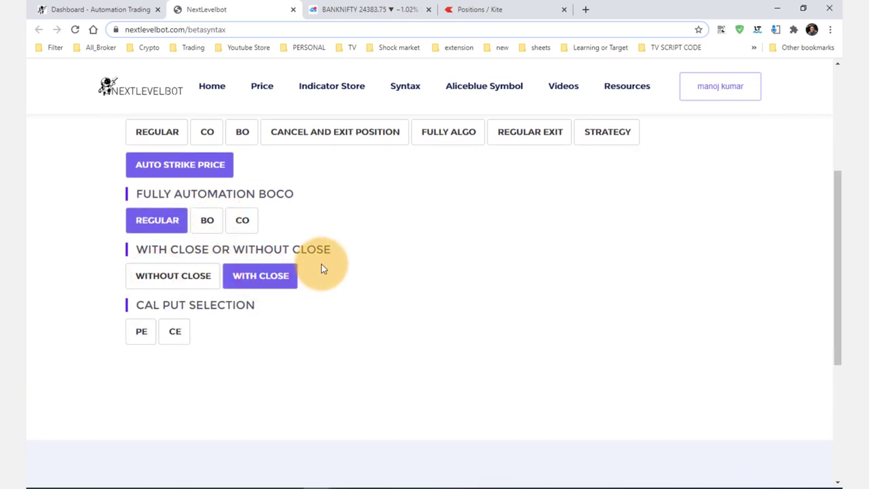
left_click(141, 332)
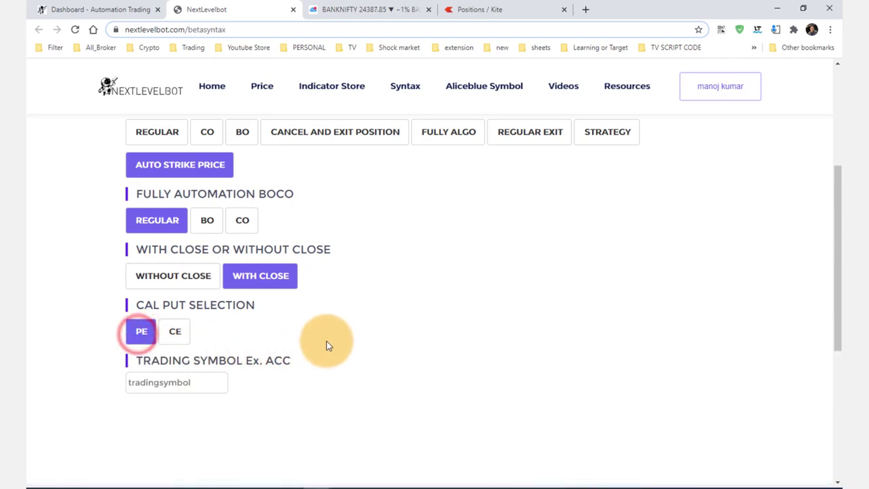
scroll(314, 330, "down", 1)
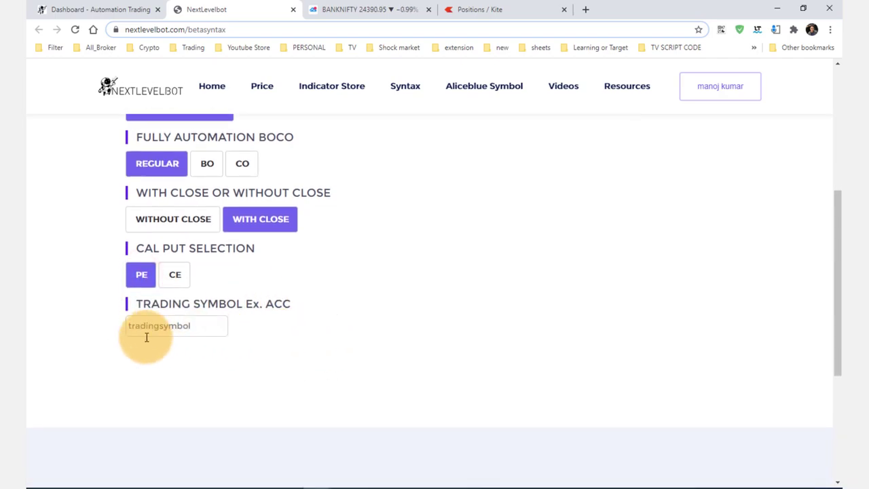
- In Kite, open the chart of the BANKNIFTY 22nd OCT 24400 CE option and copy its full trading symbol
left_click(344, 10)
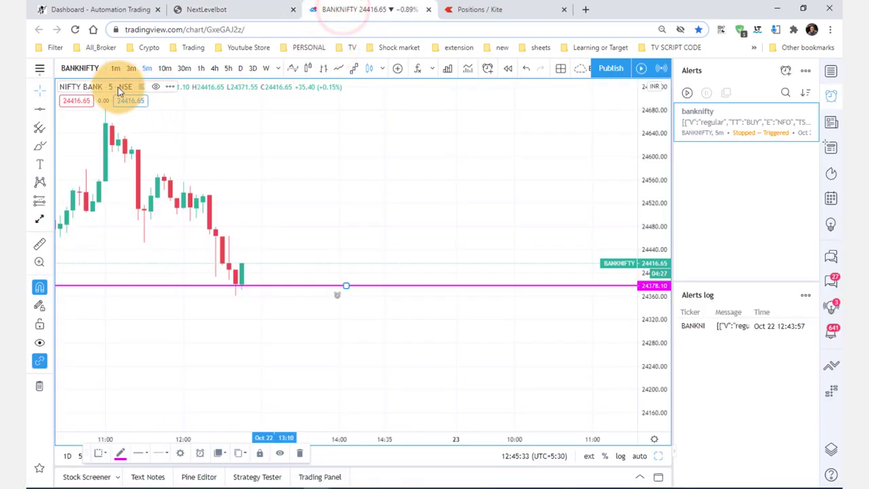
left_click(473, 10)
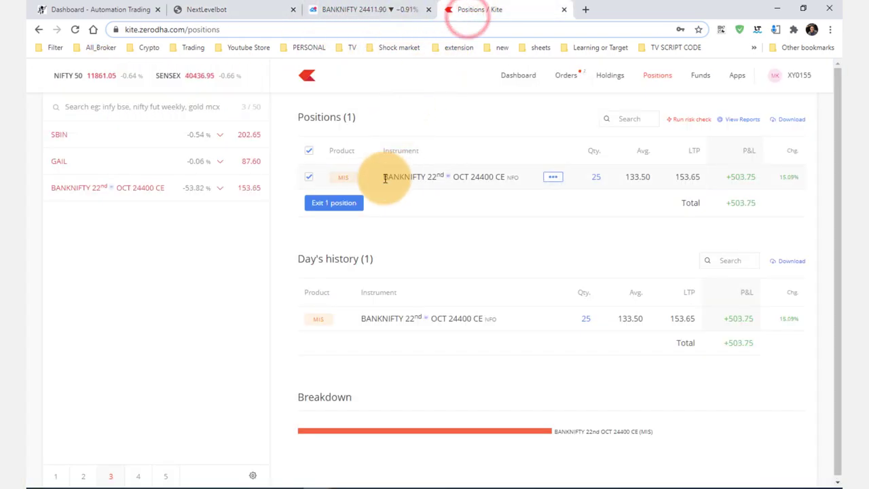
left_click(195, 188)
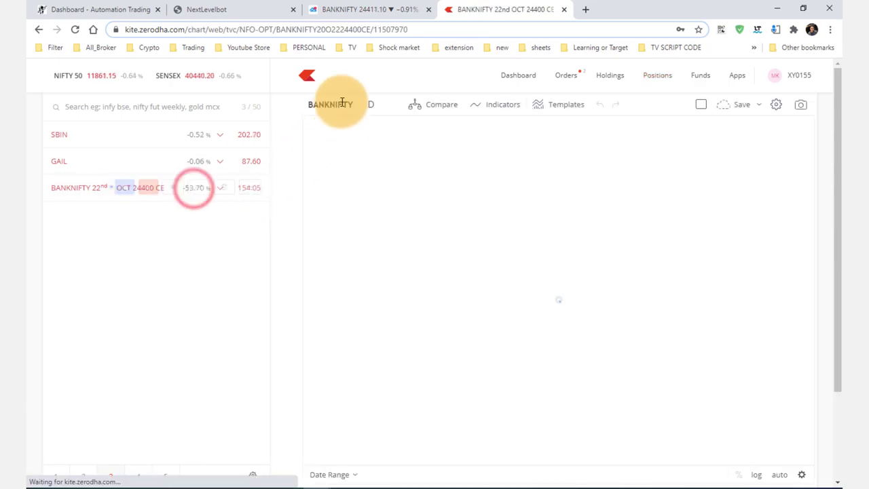
left_click(343, 104)
left_click(304, 107)
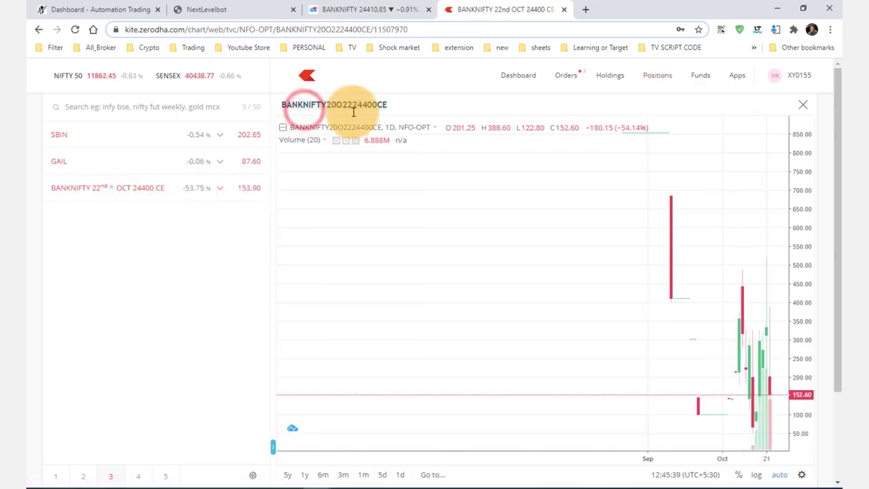
left_click(349, 106)
left_click(388, 106)
left_click(404, 104)
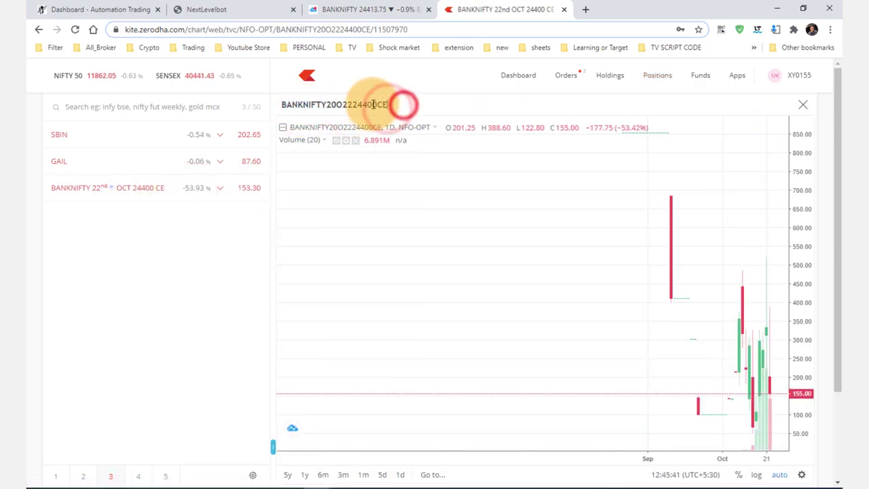
left_click(386, 103)
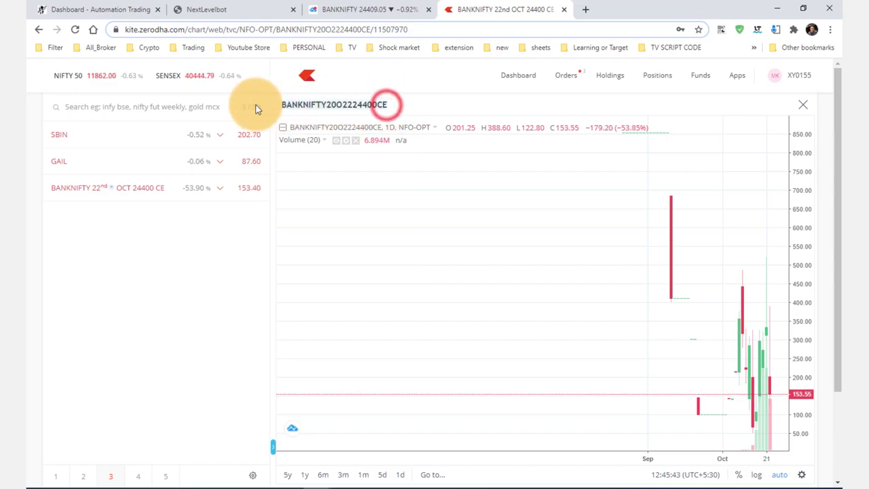
- Back in NextLevelbot, paste the copied trading symbol and shorten it to BANKNIFTY20O22
left_click(203, 10)
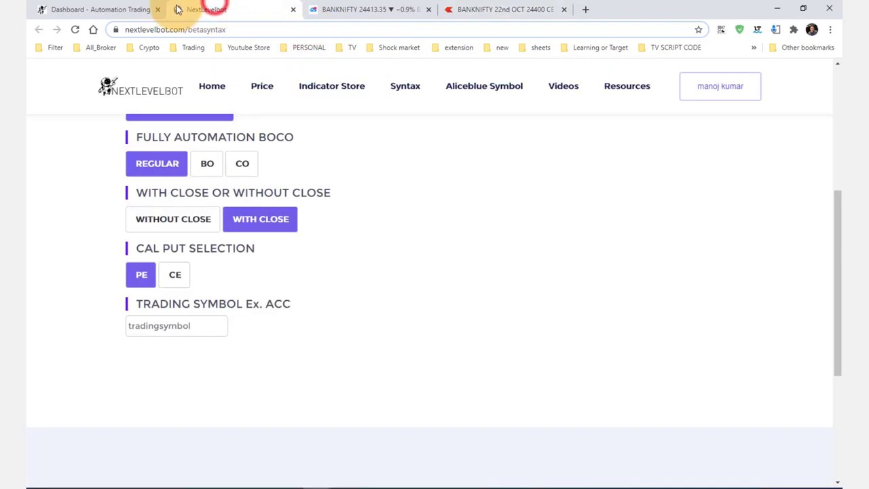
left_click(177, 327)
type("BANKNIFTY20O2224400CE")
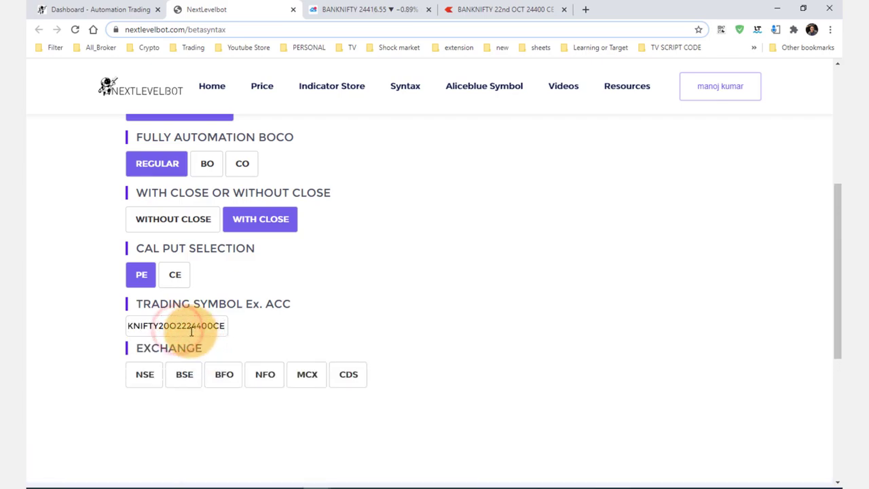
left_click_drag(189, 325, 232, 323)
key("BackSpace")
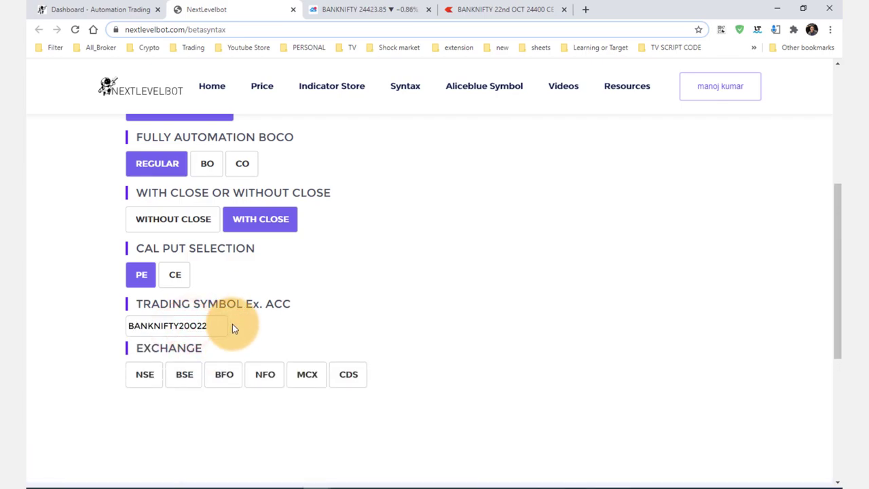
- Select NFO as the exchange and set the quantity to 25
left_click(265, 377)
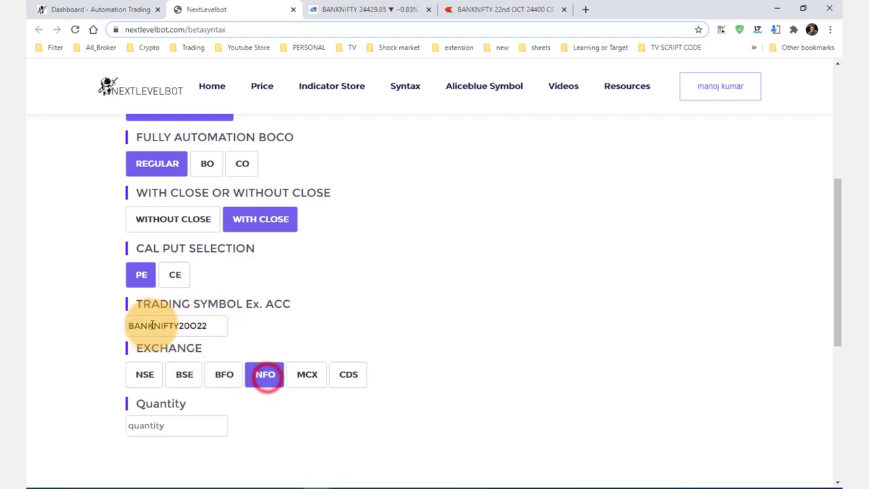
scroll(278, 328, "down", 1)
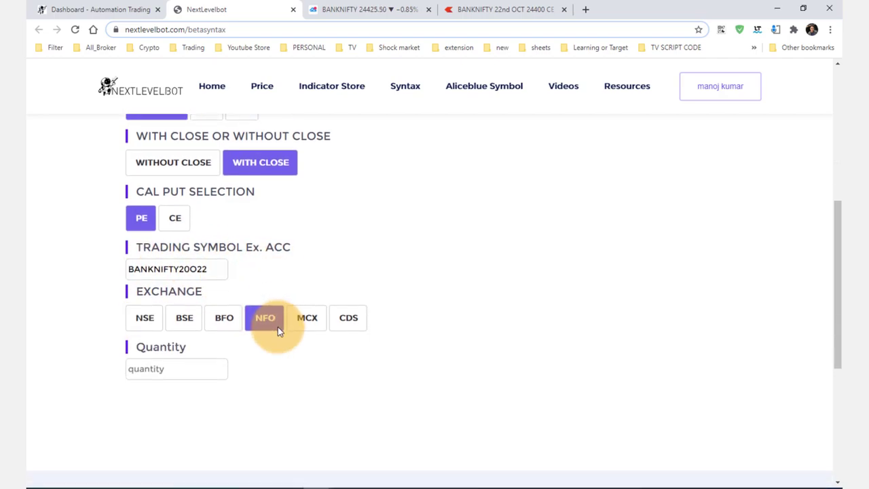
left_click(157, 366)
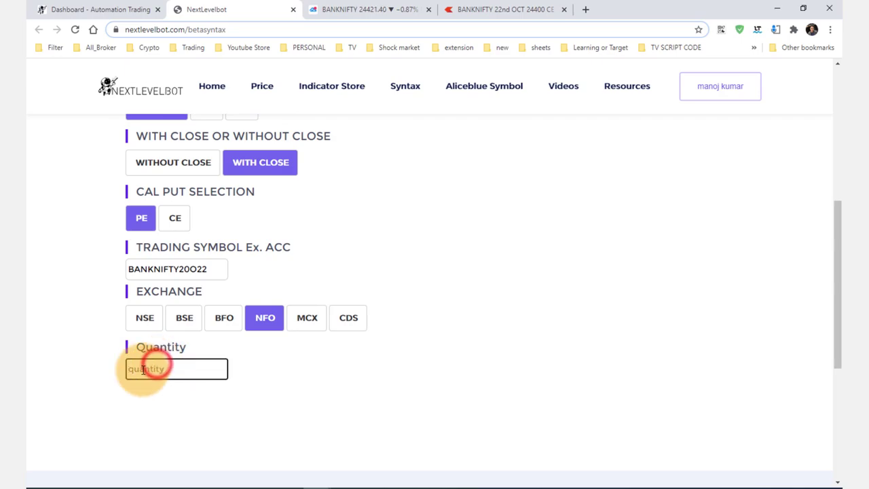
type("25")
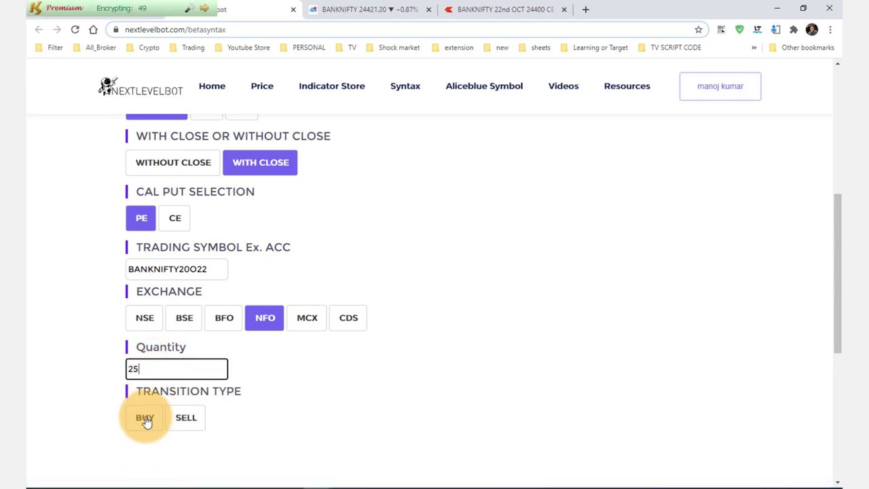
- Set the order details to BUY, Market order type, MIS product and Near By 100
left_click(145, 417)
scroll(224, 388, "down", 2)
left_click(148, 368)
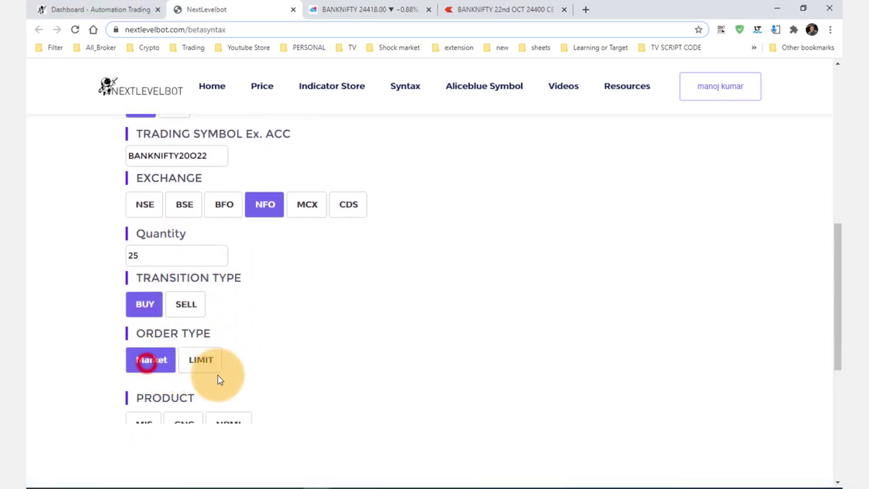
left_click(145, 423)
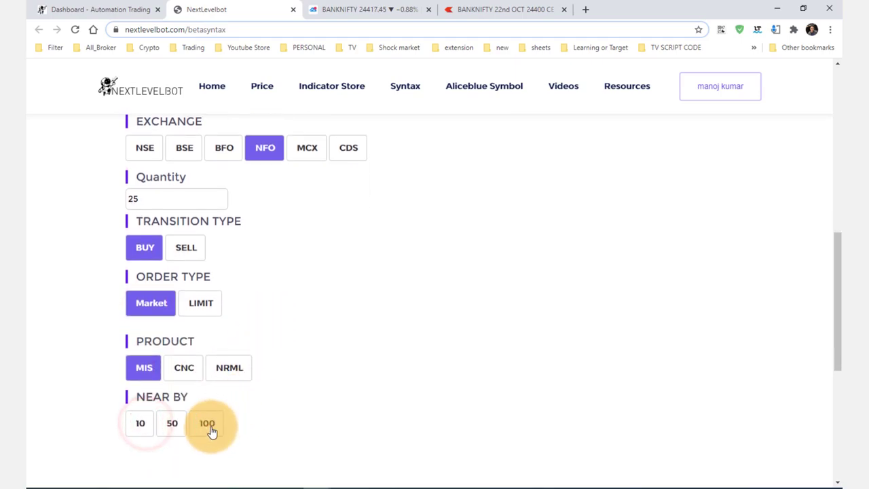
left_click(207, 424)
- Set CAL to 0 with the plus sign, and generate and copy the alert code
left_click(133, 361)
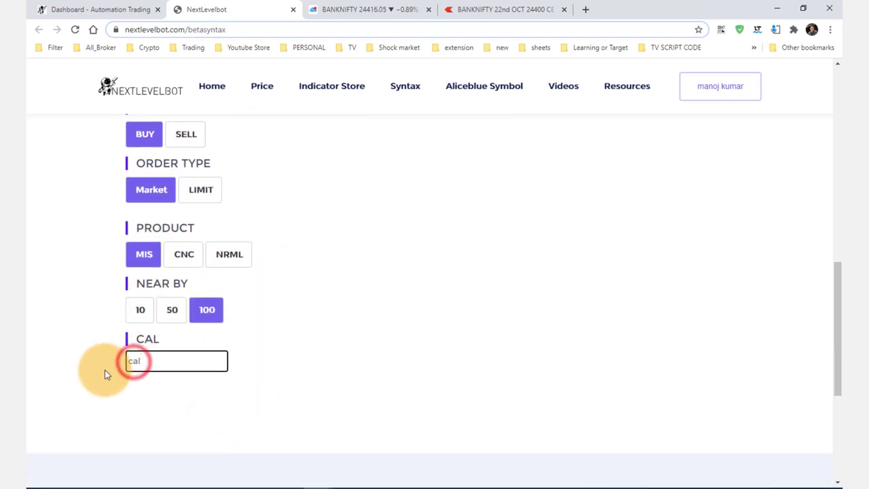
type("0")
left_click(137, 415)
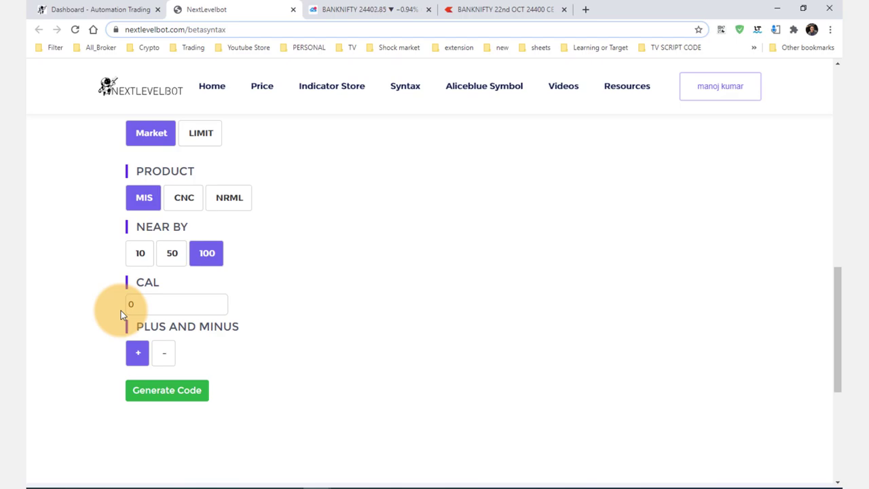
left_click(155, 391)
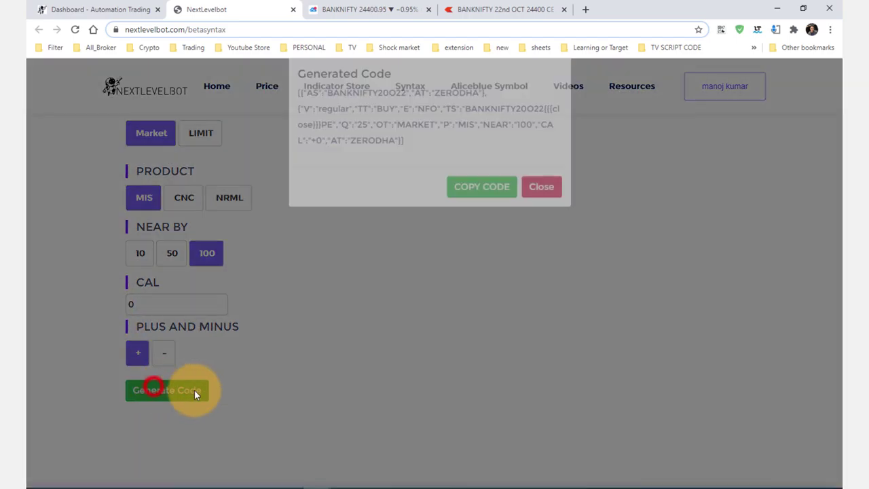
left_click(465, 210)
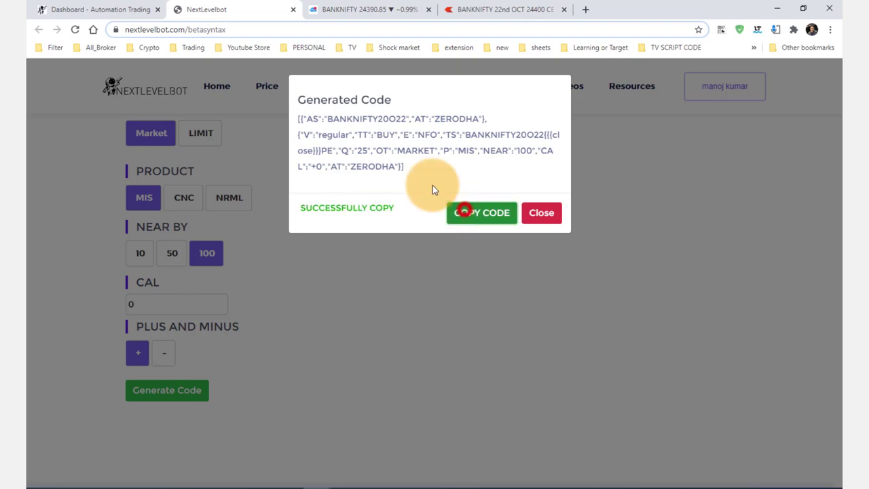
- In TradingView, move the existing horizontal line on the BANKNIFTY chart down to 24250.05 and add another one at about 24622.75
left_click(309, 16)
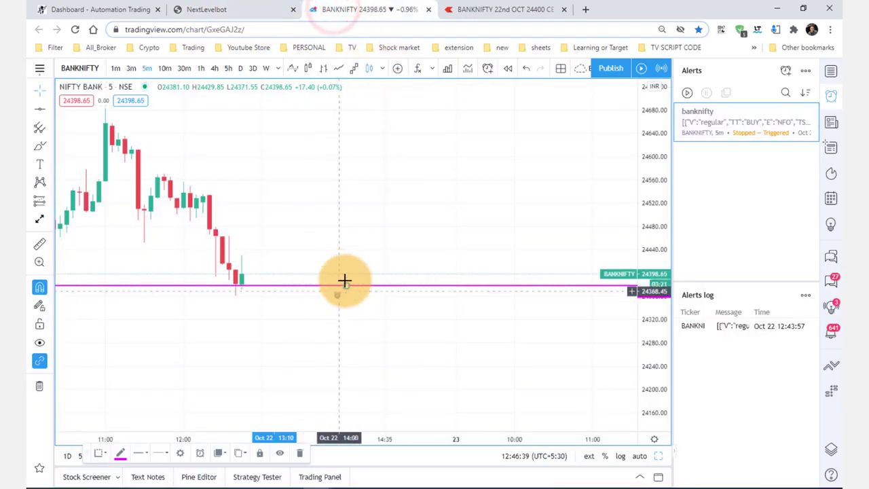
left_click_drag(343, 290, 345, 360)
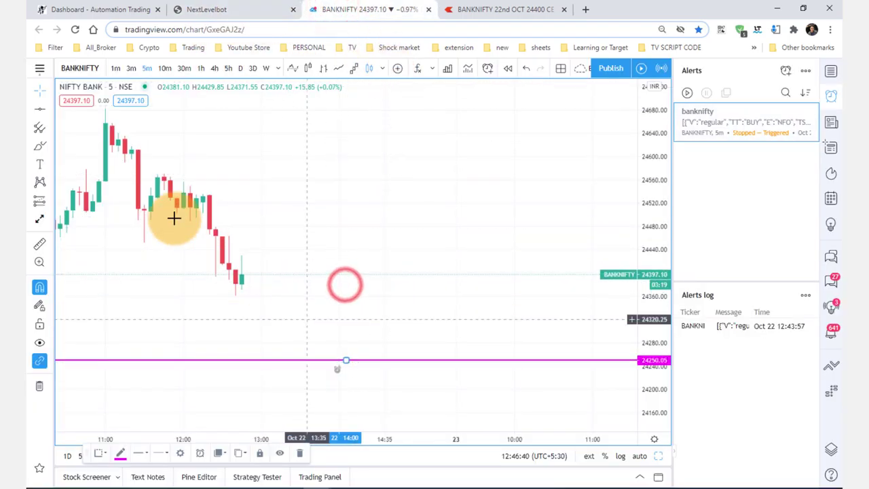
left_click(41, 110)
left_click(282, 142)
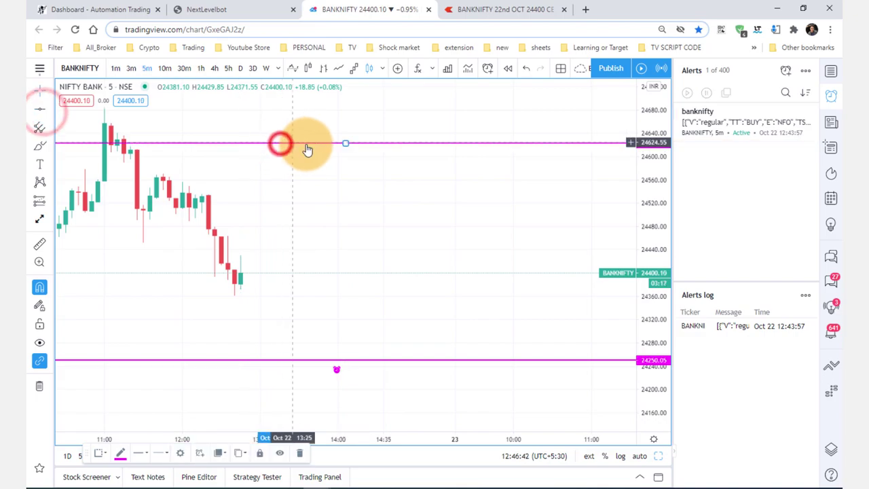
- Start a new alert on the upper horizontal line and replace its message with the copied code
right_click(346, 142)
left_click(398, 156)
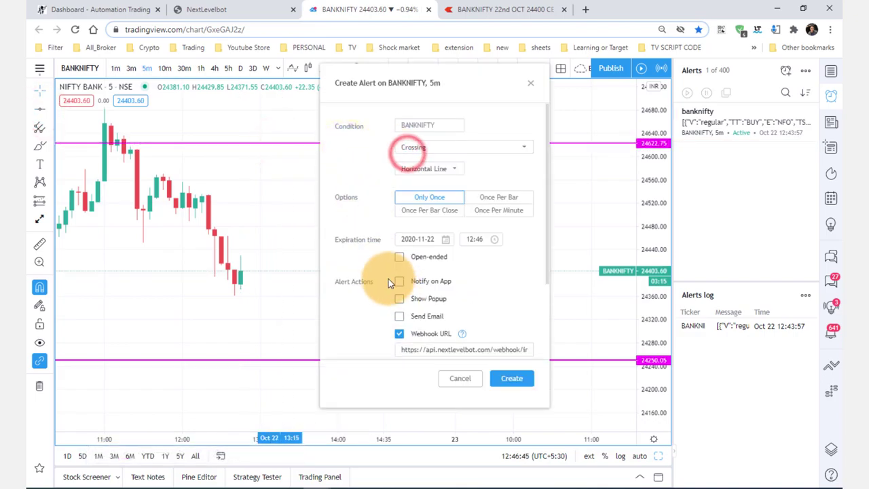
scroll(402, 267, "down", 2)
scroll(415, 253, "down", 1)
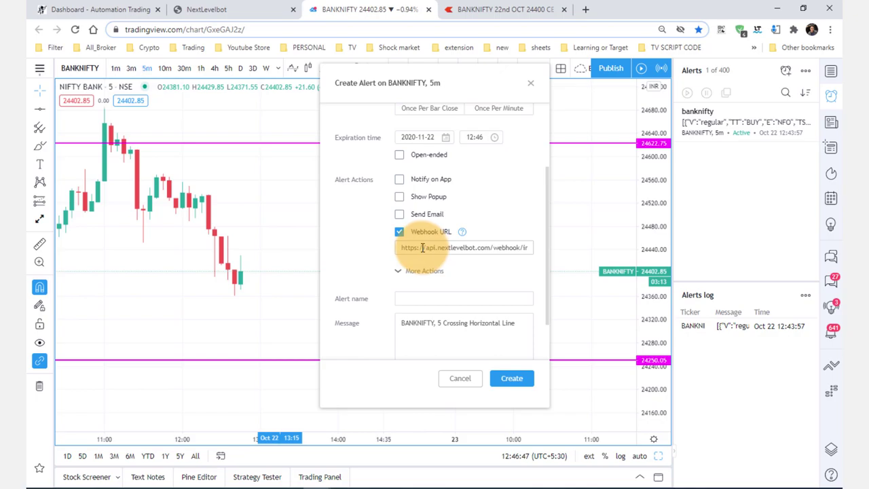
left_click(466, 347)
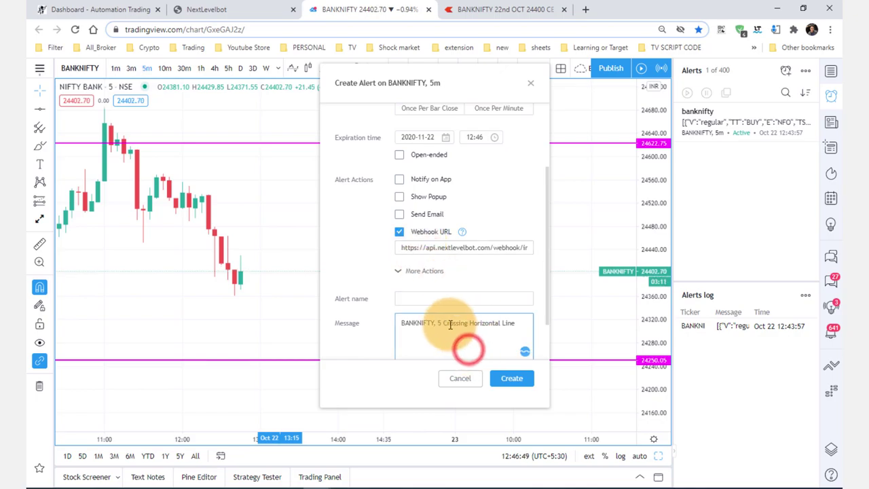
key("ctrl+a")
key("BackSpace")
key("ctrl+v")
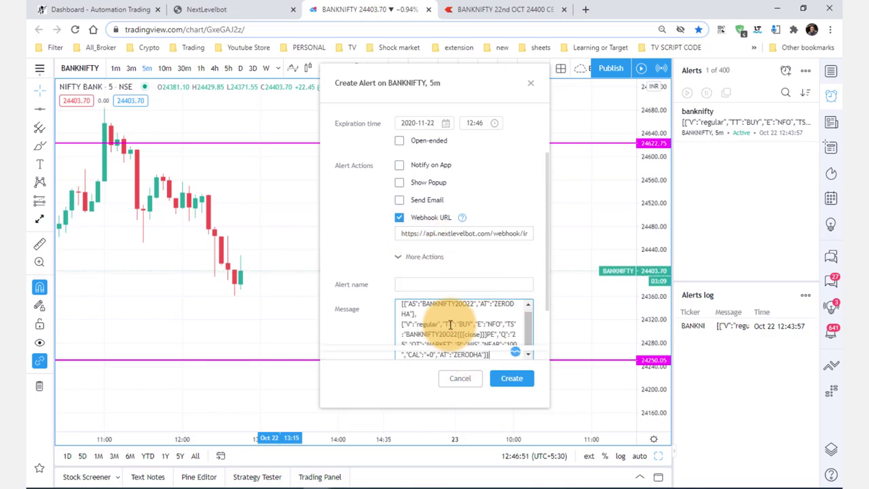
- Name the new alert PE and create it on the upper horizontal line
left_click(416, 286)
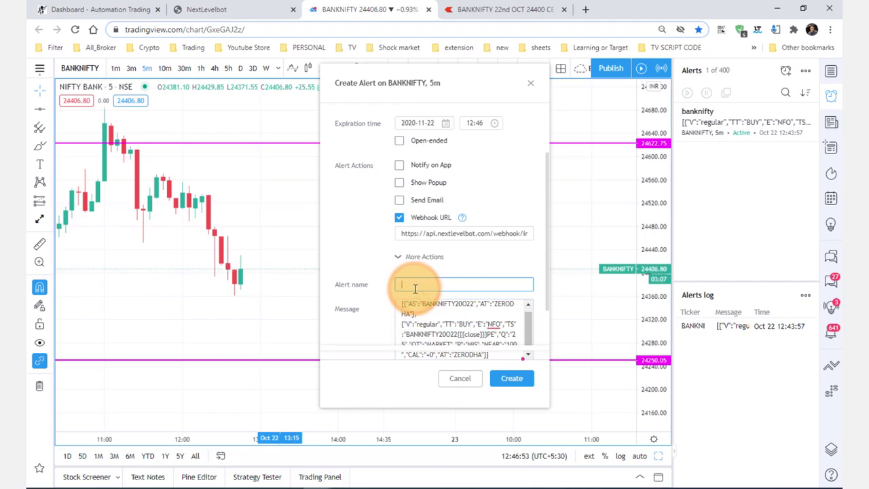
type("pe[")
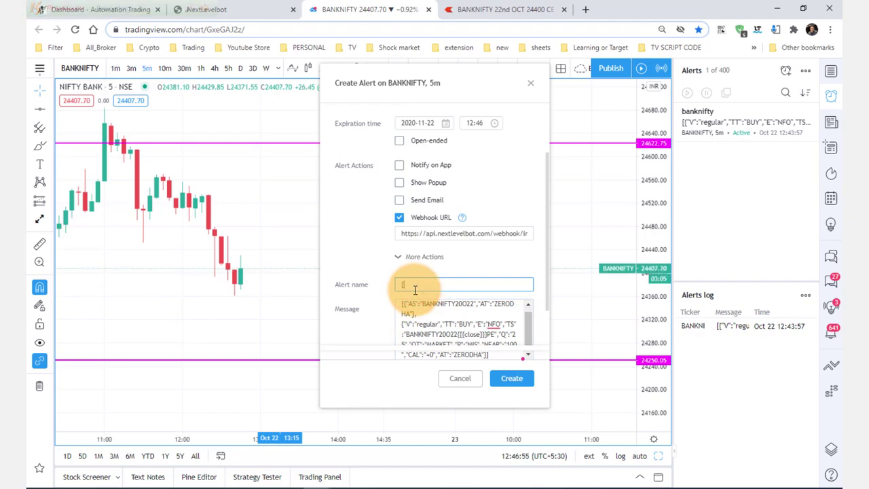
type("PPE")
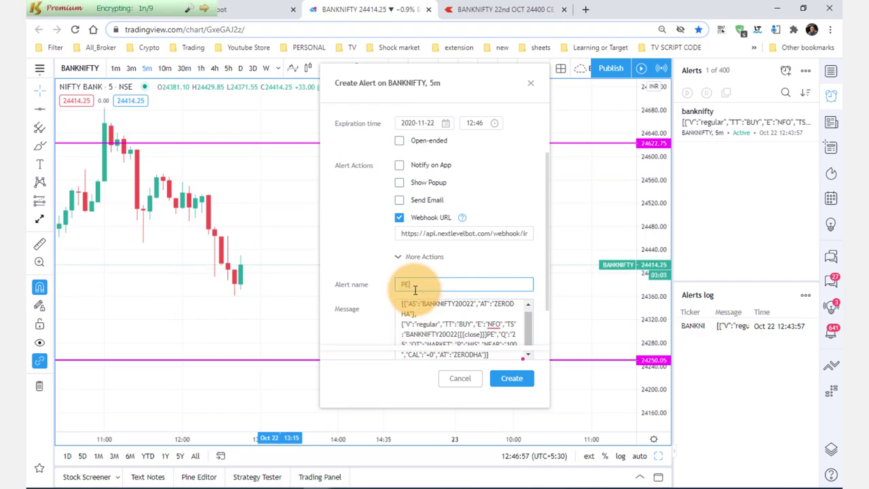
left_click(512, 378)
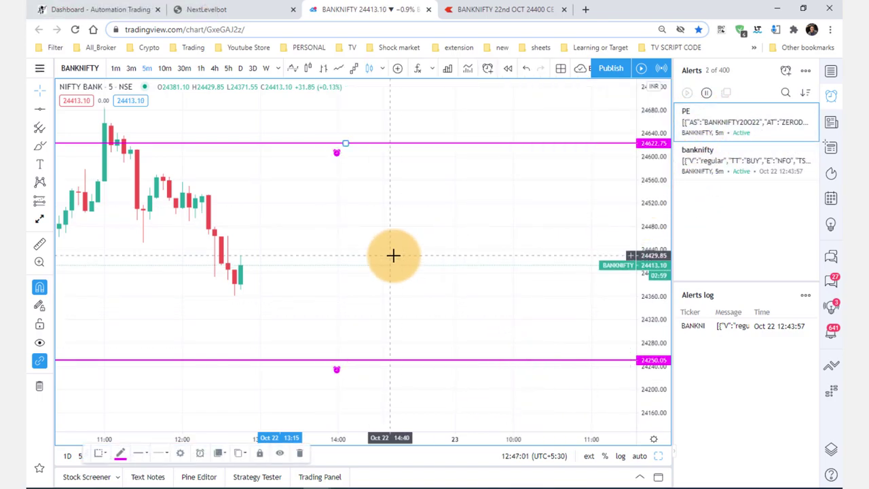
mouse_move(743, 139)
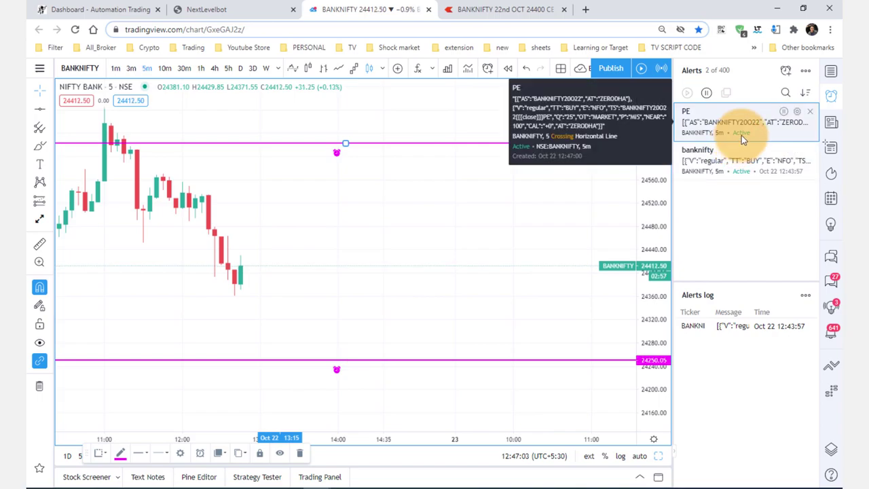
left_click(461, 216)
- Switch to Kite and check the open positions and the executed orders
left_click(509, 9)
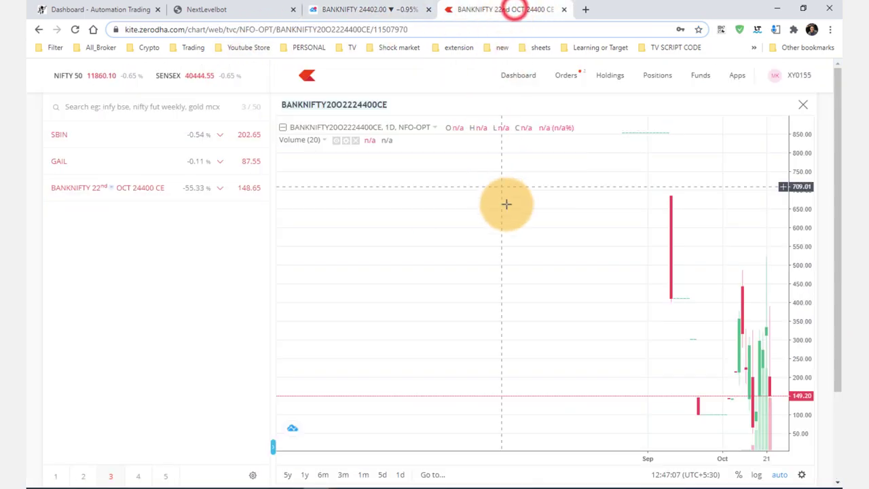
left_click(657, 76)
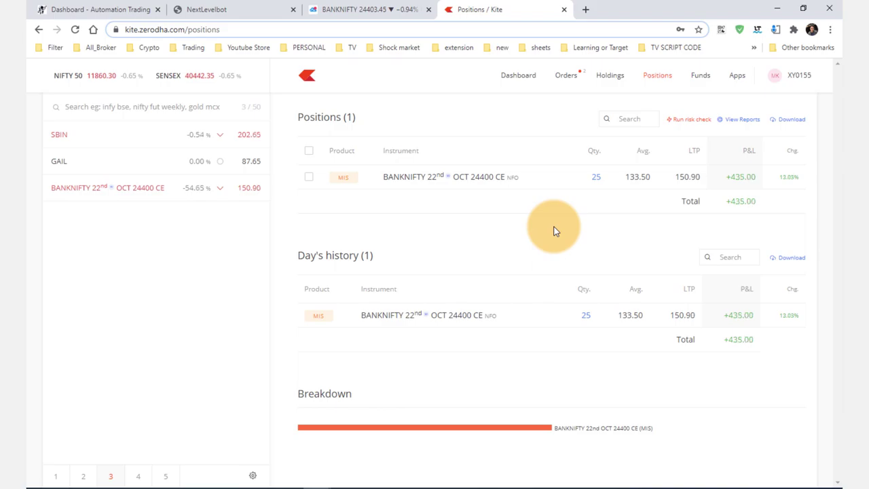
left_click(566, 75)
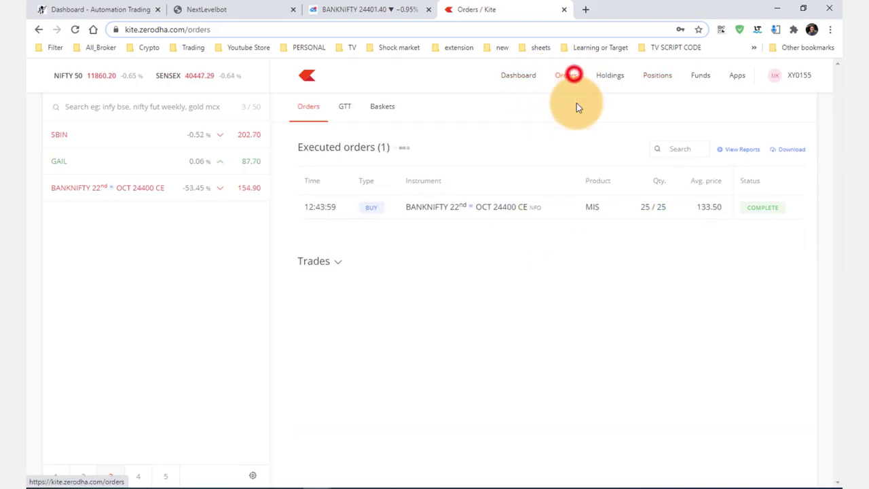
- In TradingView, move the upper horizontal line down to about 24411.45, next to the current BANKNIFTY price
left_click(355, 6)
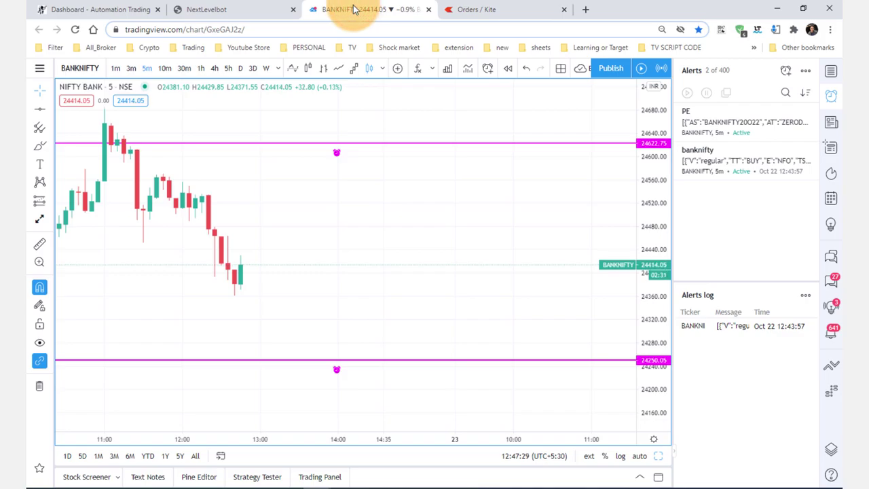
left_click(341, 151)
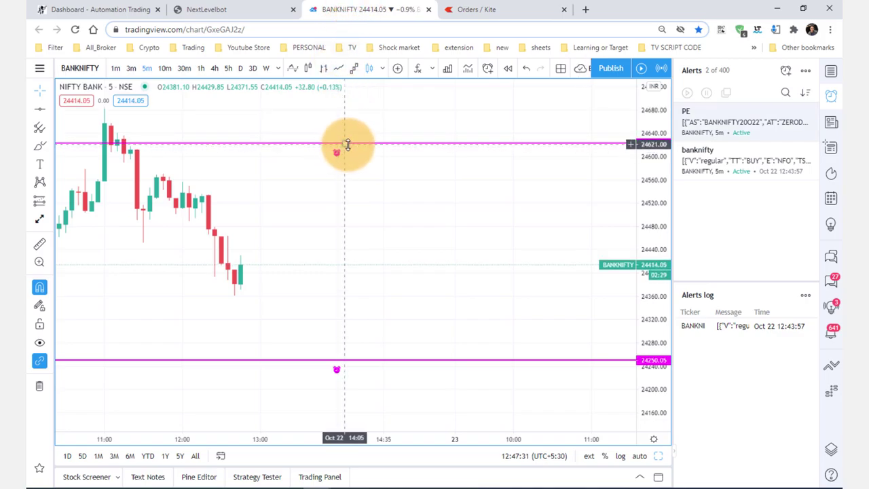
left_click(347, 145)
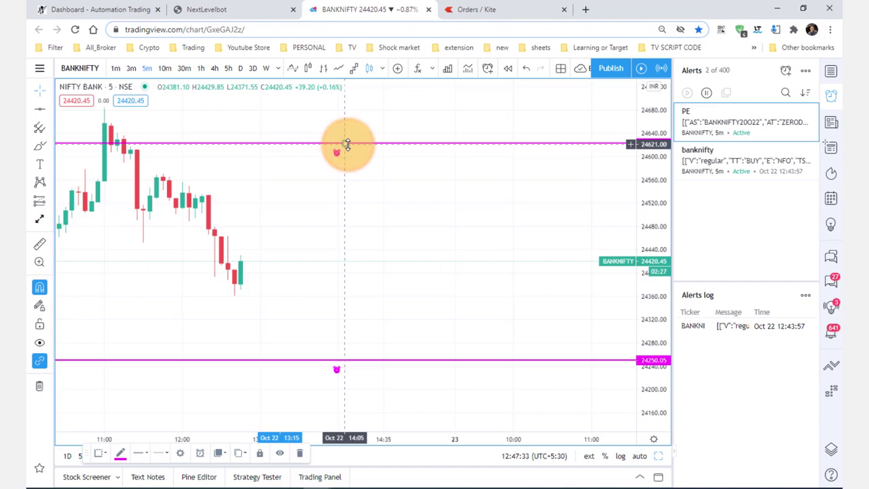
left_click_drag(347, 145, 345, 143)
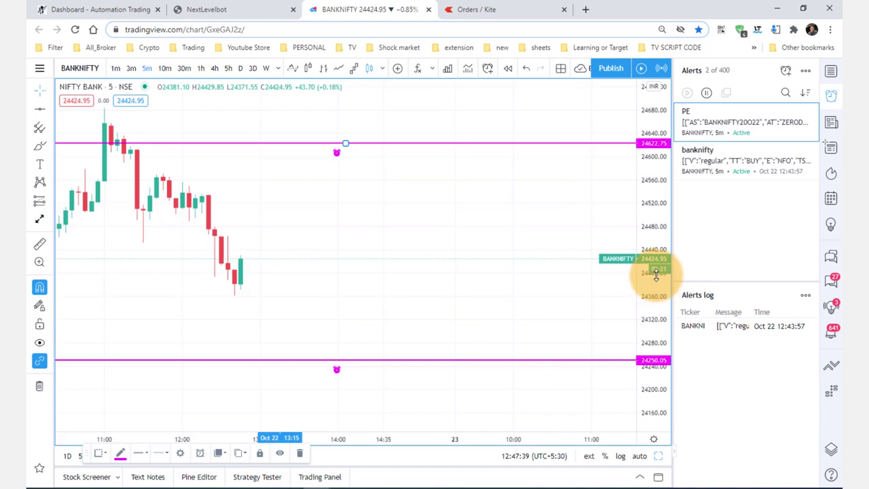
left_click_drag(337, 148, 320, 267)
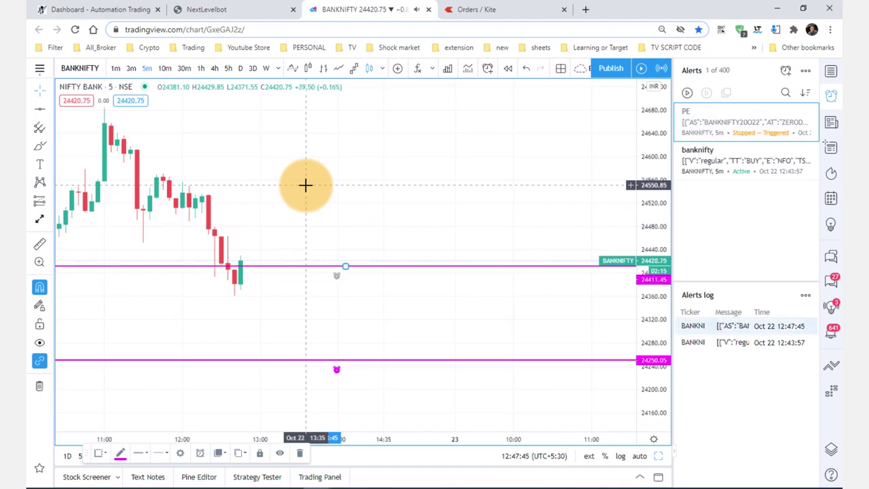
- In Kite, check the executed orders and exit the open BANKNIFTY 22nd OCT 24400 PE position at market
left_click(469, 9)
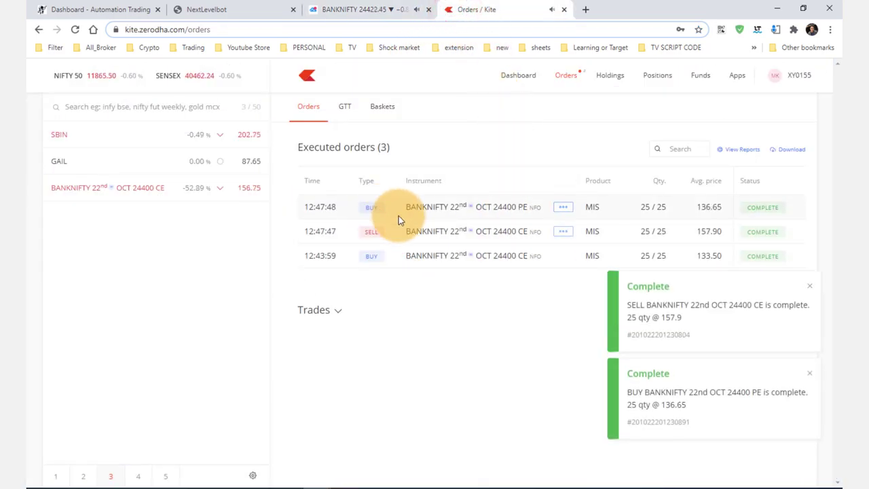
left_click(655, 81)
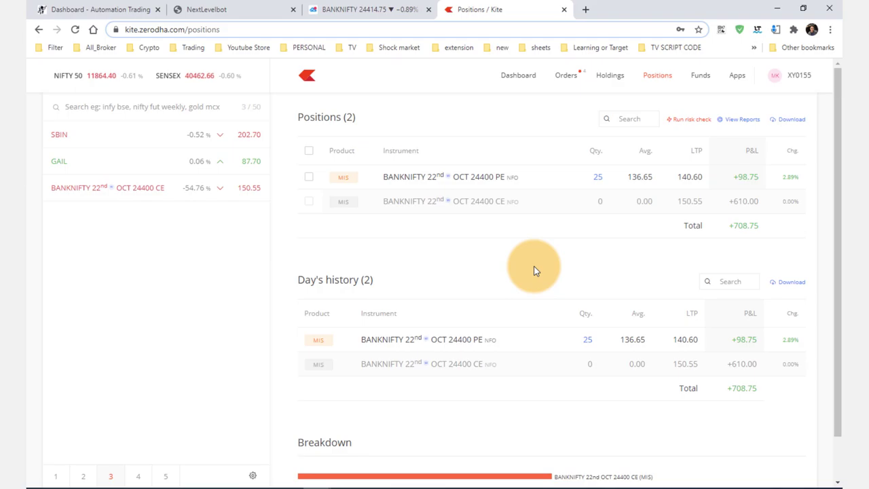
left_click(309, 176)
left_click(334, 227)
left_click(552, 217)
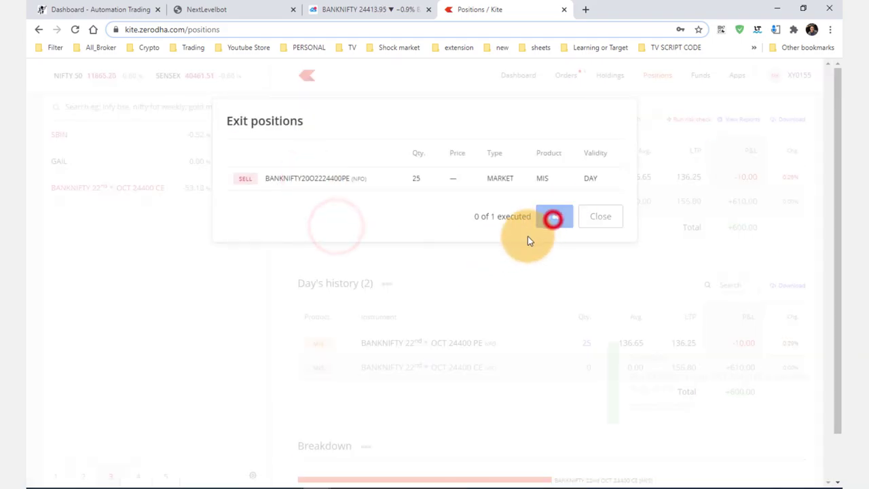
left_click(501, 246)
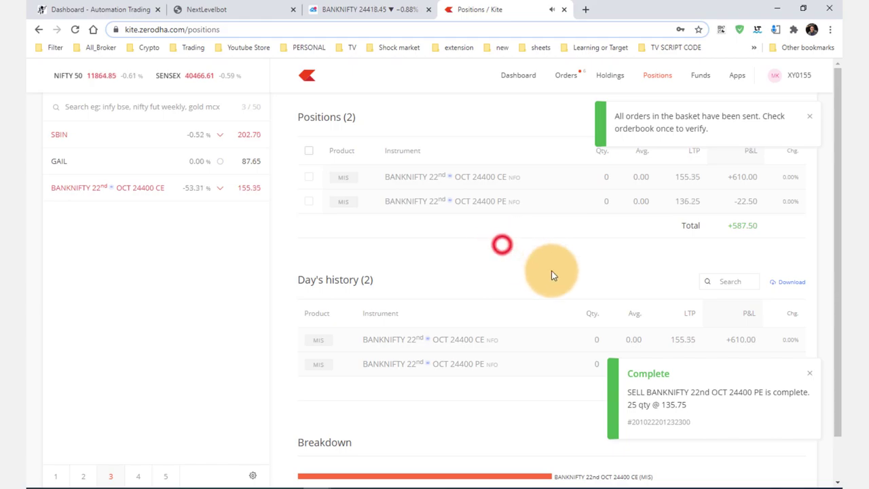
left_click(501, 283)
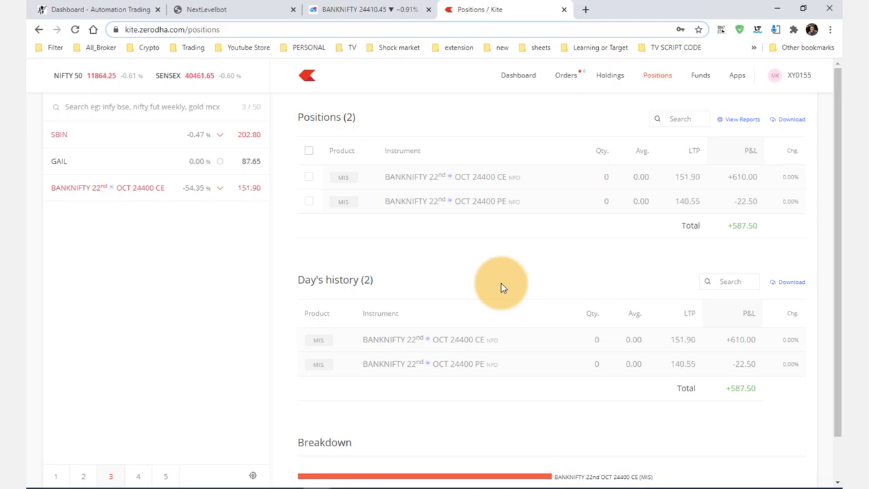
- In NextLevelbot, close the generated code and restart the form with the Auto Strike Price variety and Regular automation
left_click(220, 11)
left_click(541, 213)
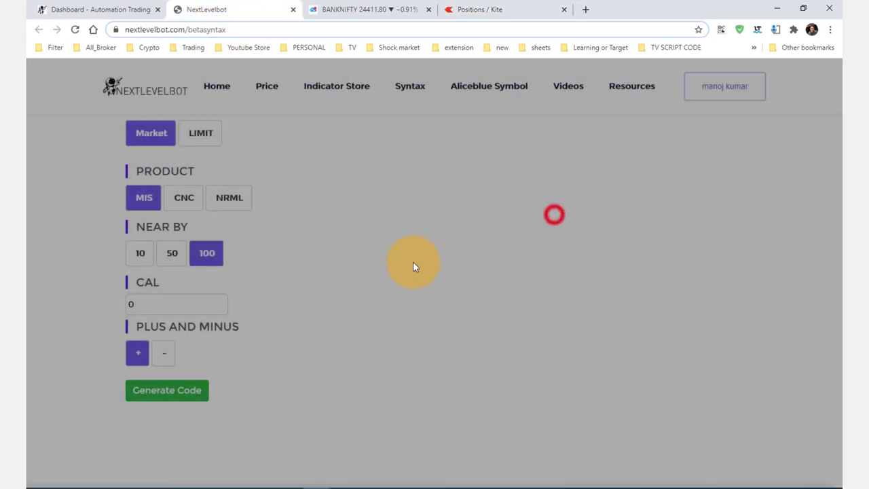
scroll(332, 280, "up", 7)
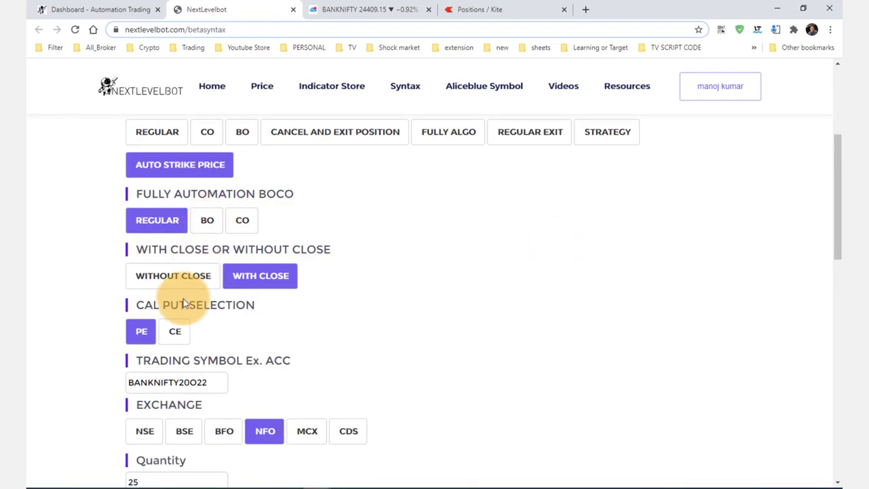
scroll(210, 301, "down", 1)
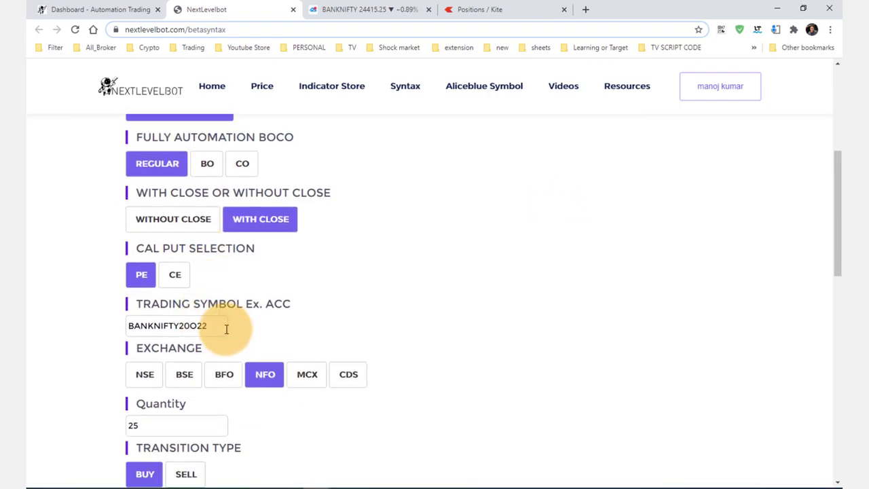
left_click_drag(214, 328, 97, 333)
scroll(354, 267, "up", 3)
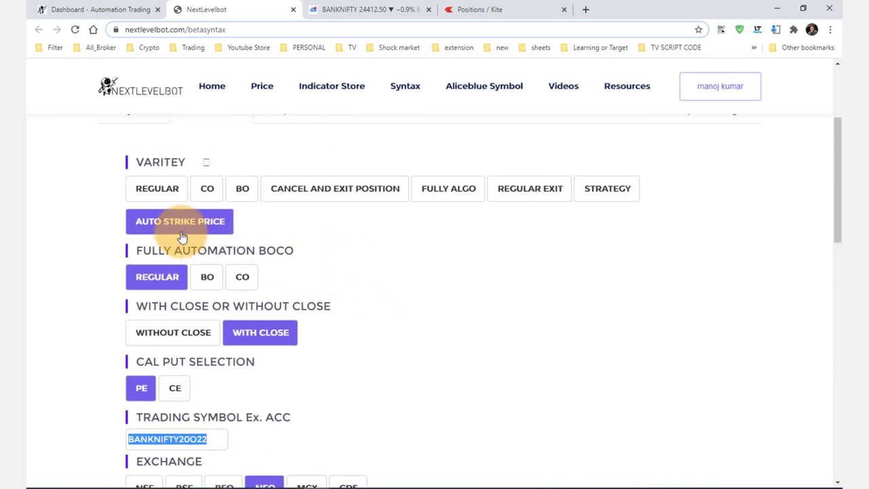
left_click(170, 221)
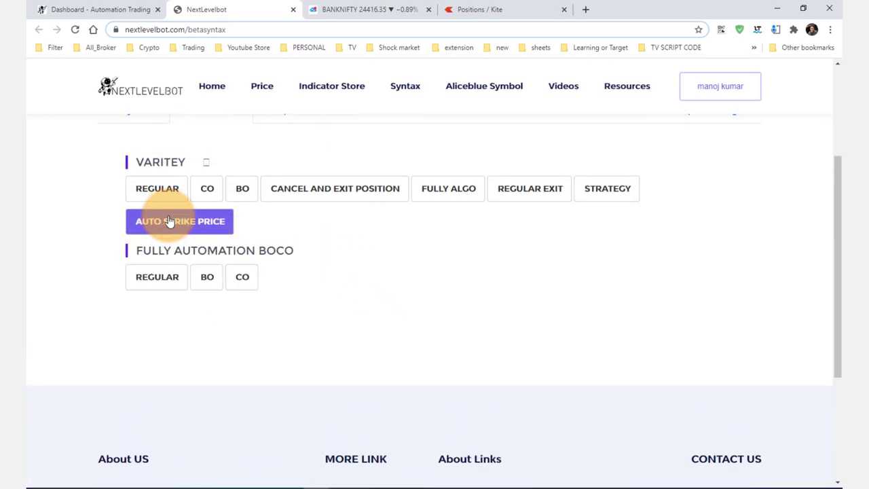
left_click(169, 276)
scroll(268, 273, "down", 2)
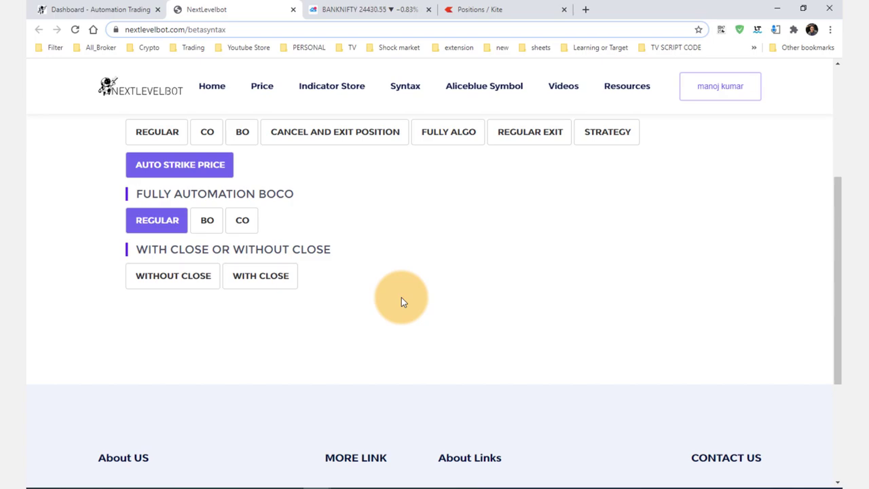
- Choose Without Close and the CE option type for the new code
left_click(171, 279)
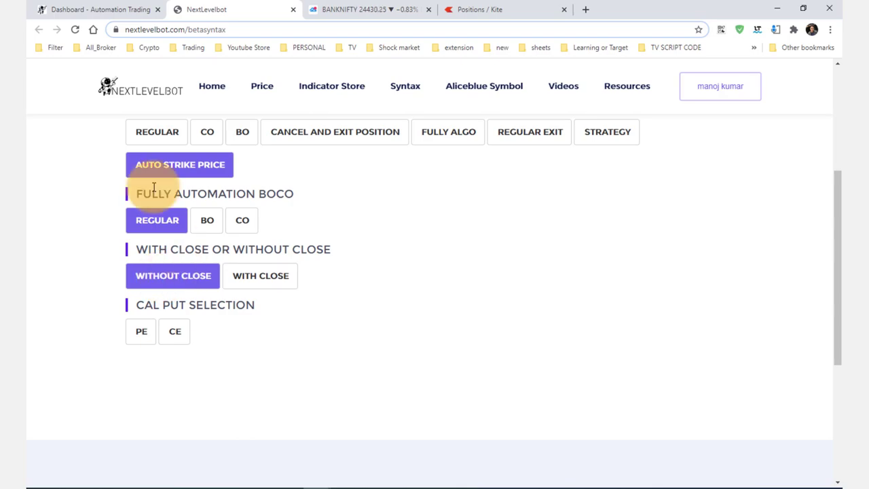
left_click(173, 331)
scroll(248, 325, "down", 1)
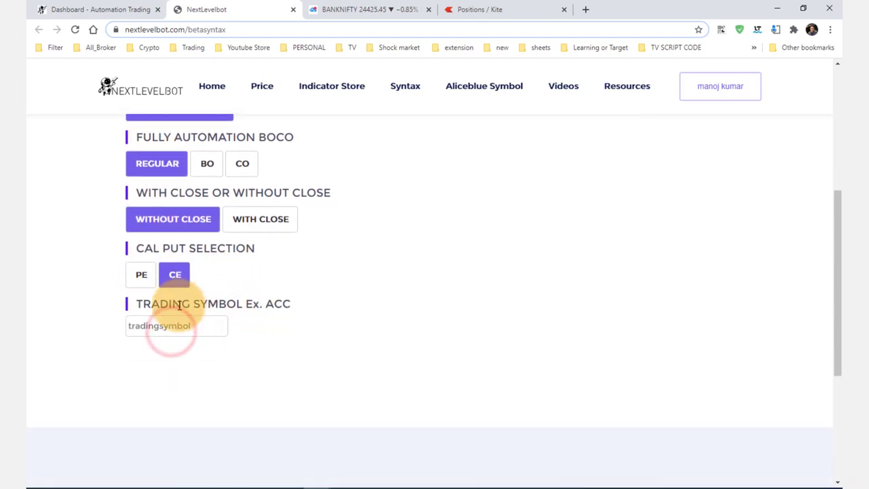
- Copy the symbol BANKNIFTY20O2224400CE from the option's chart in Kite and enter it as the NextLevelbot trading symbol
left_click(160, 326)
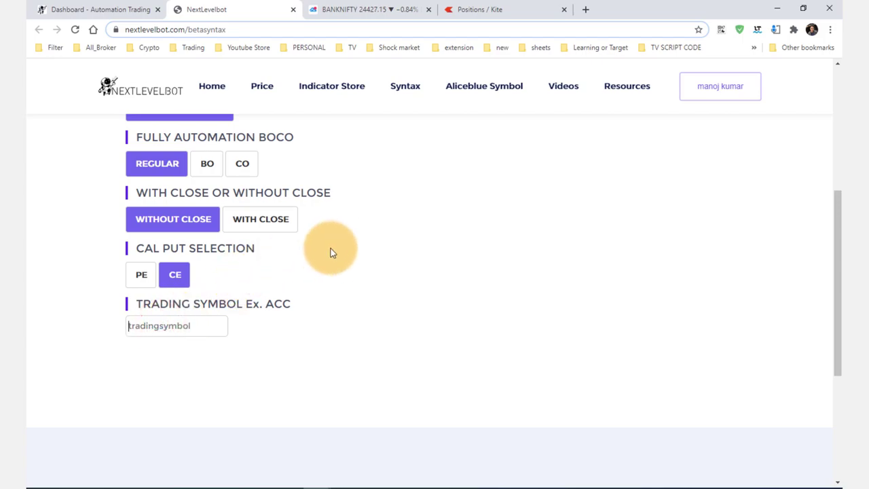
left_click(480, 9)
mouse_move(140, 190)
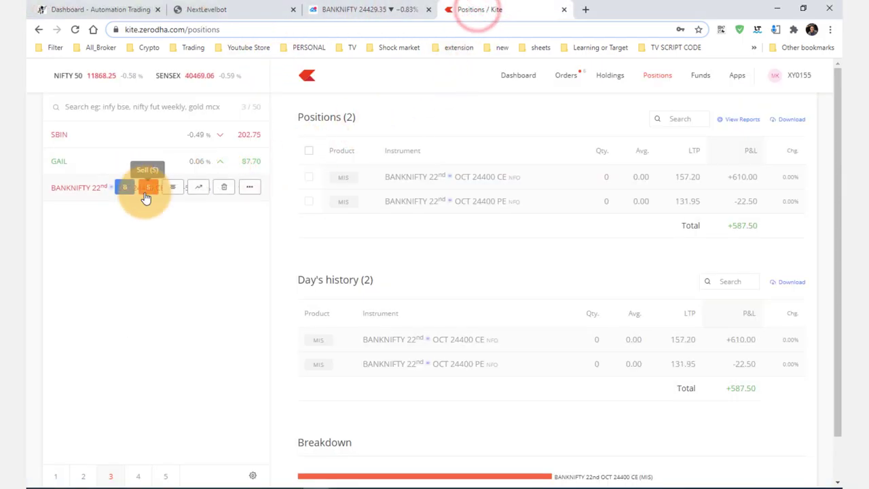
left_click(198, 187)
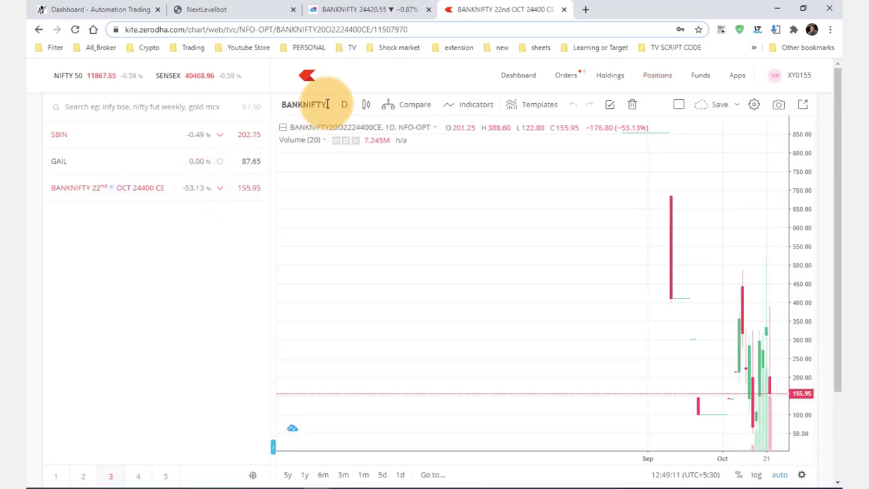
left_click(329, 104)
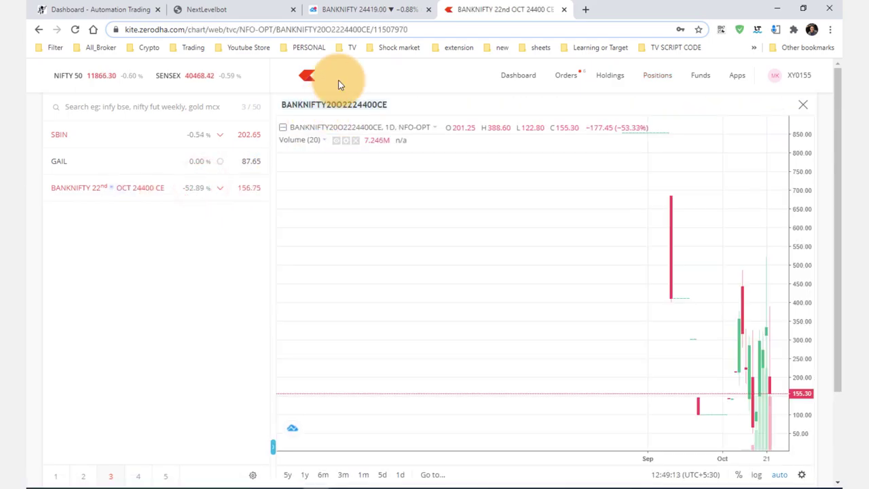
left_click(242, 13)
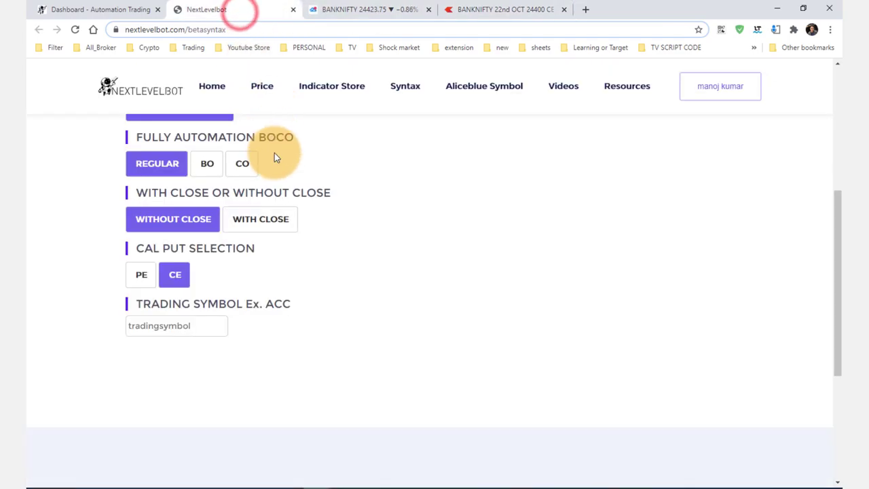
left_click(182, 325)
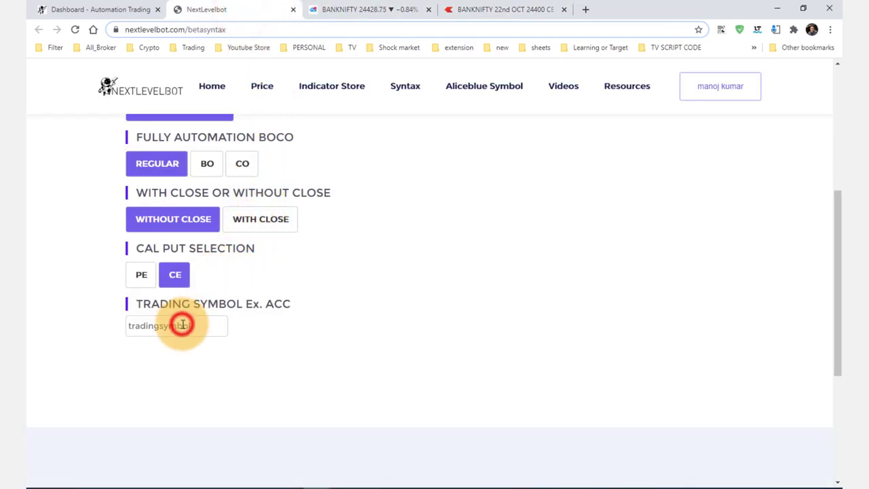
type("BANKNIFTY20O2224400CE")
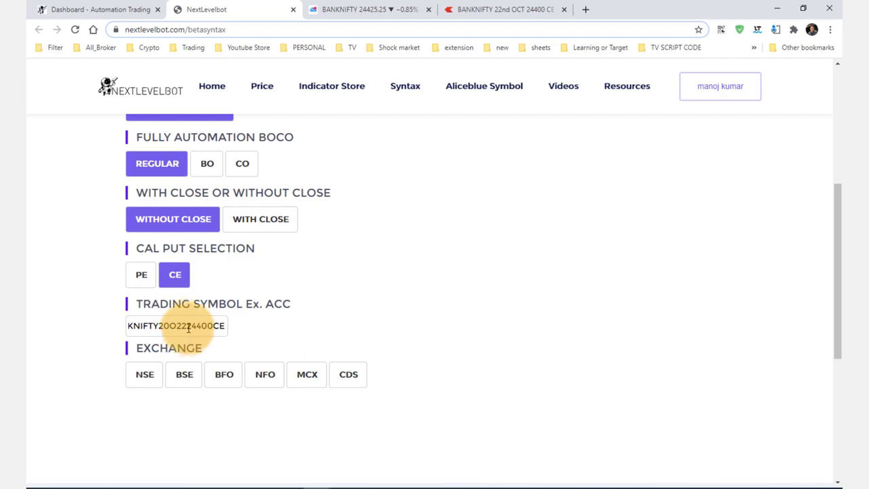
- Trim the strike price and CE from the end of the trading symbol, leaving BANKNIFTY20O22
left_click_drag(187, 325, 243, 333)
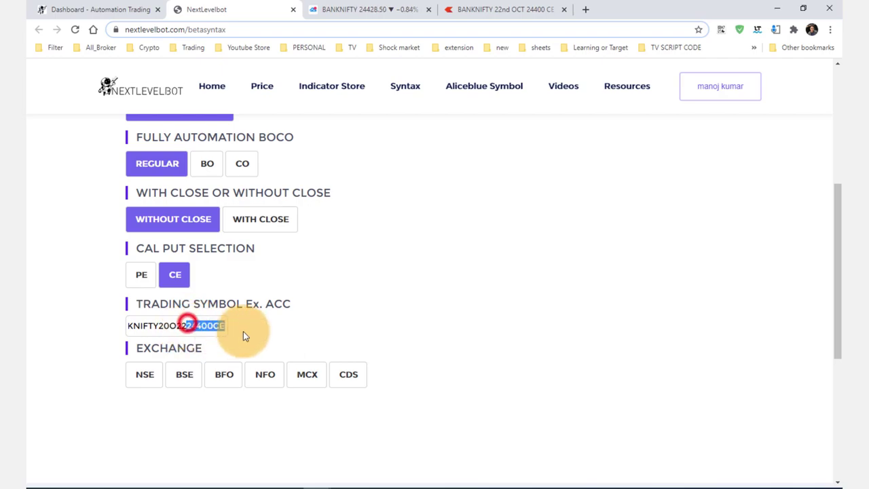
left_click(195, 325)
left_click(188, 325)
left_click_drag(188, 325, 229, 327)
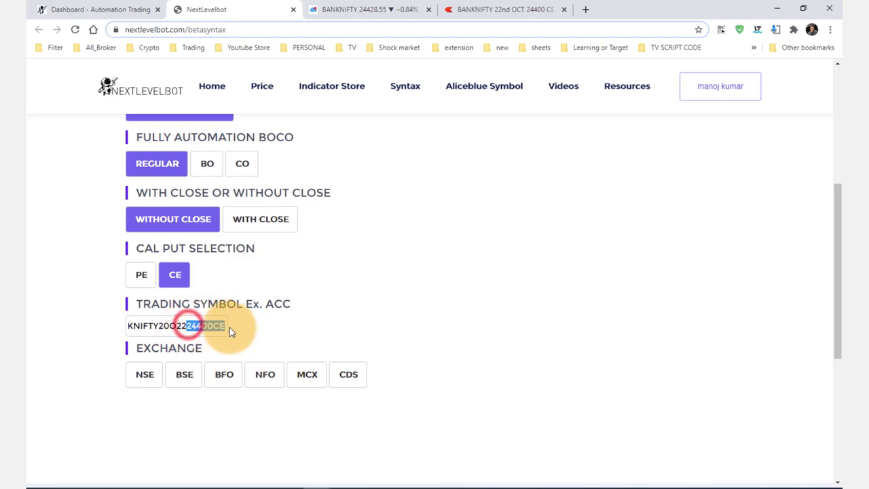
key("BackSpace")
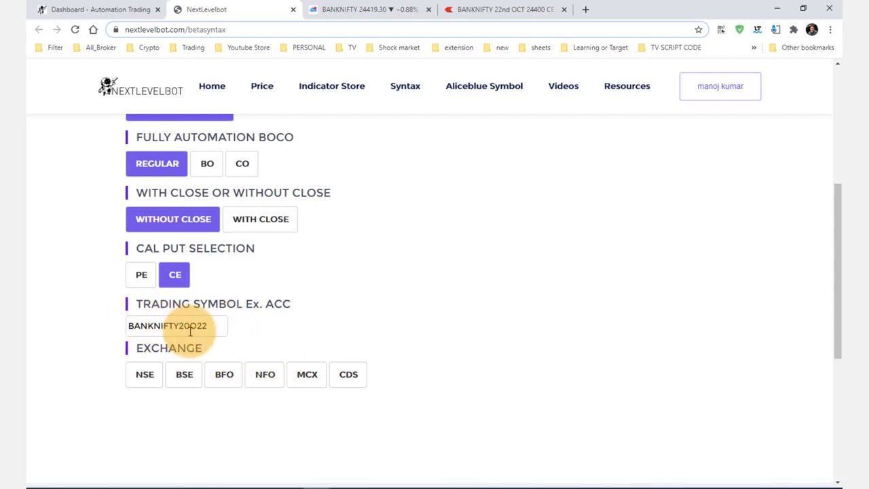
- Choose the NFO exchange, enter a quantity of 25 and set the transition type to BUY
left_click(276, 376)
scroll(279, 319, "down", 1)
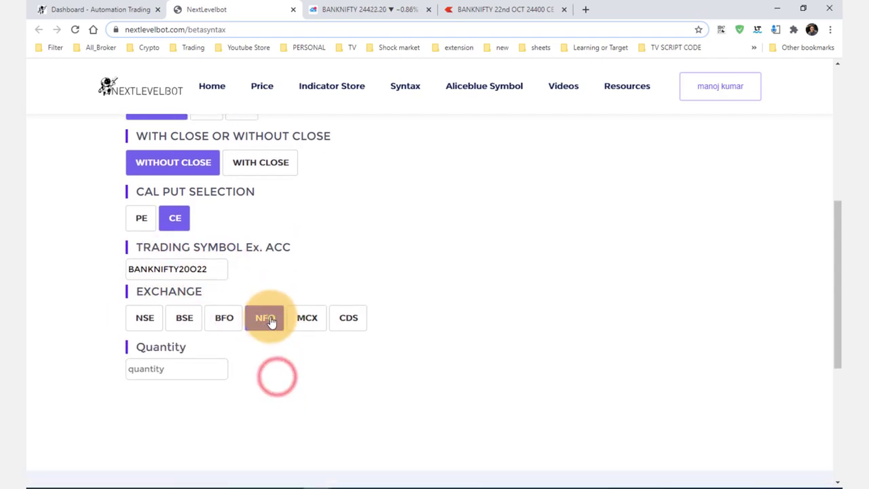
left_click(174, 368)
type("25")
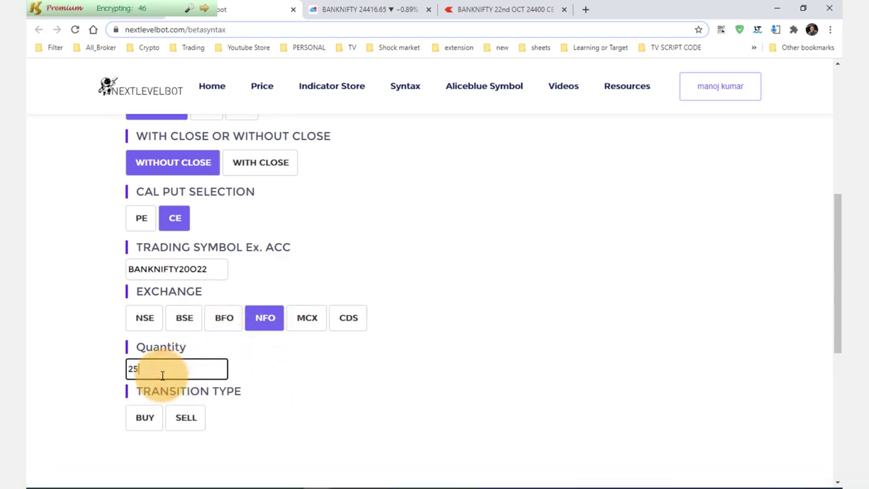
left_click(151, 427)
- Set the order type to LIMIT with a PR of 25 and choose the MIS product
scroll(262, 407, "down", 1)
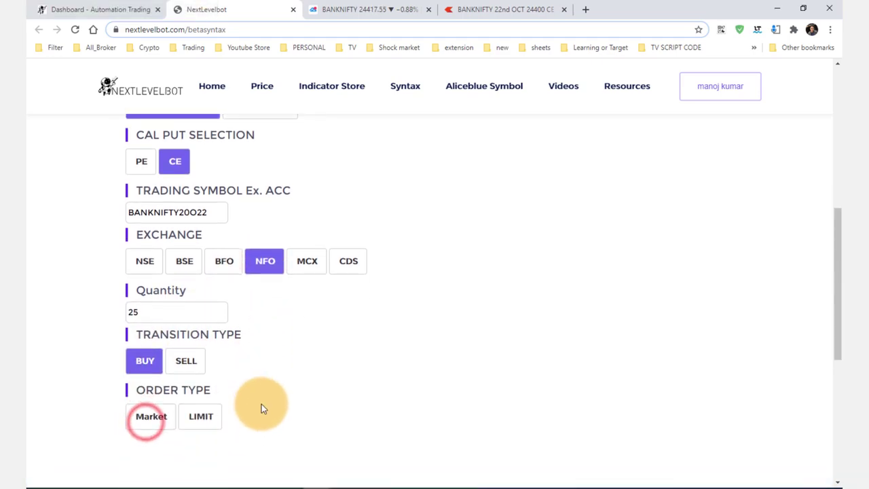
scroll(262, 389, "down", 1)
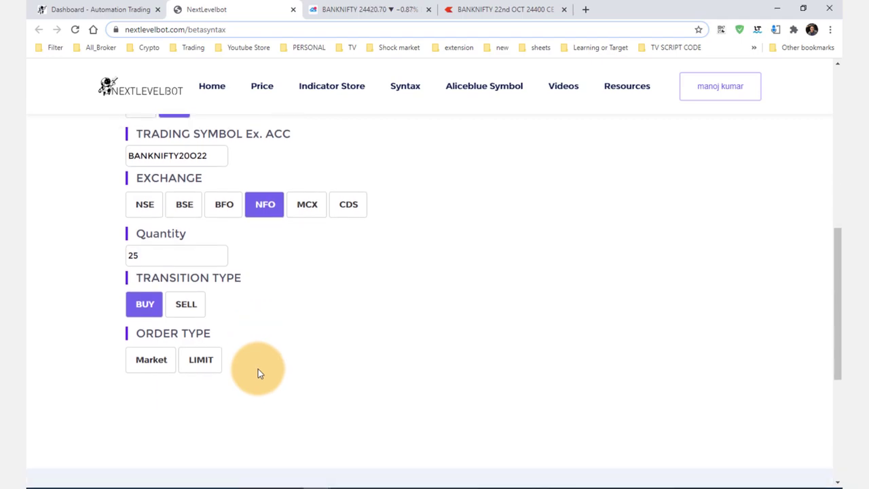
left_click(196, 363)
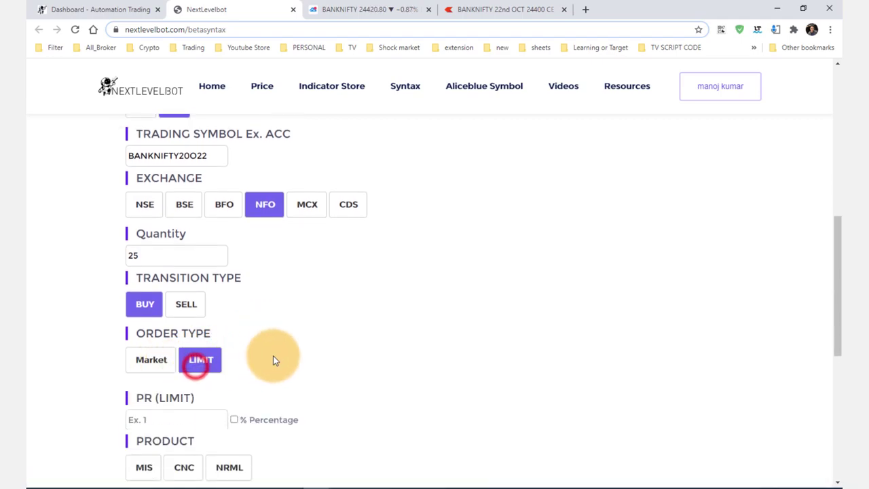
scroll(272, 353, "down", 1)
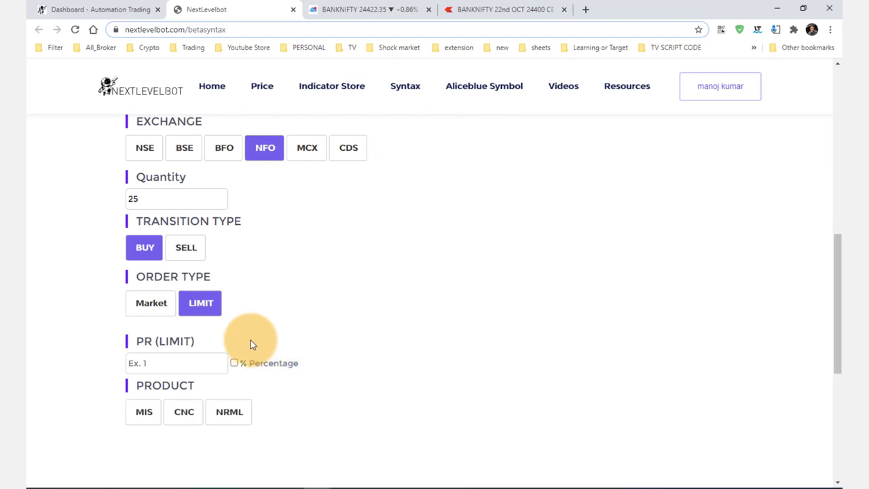
left_click(150, 363)
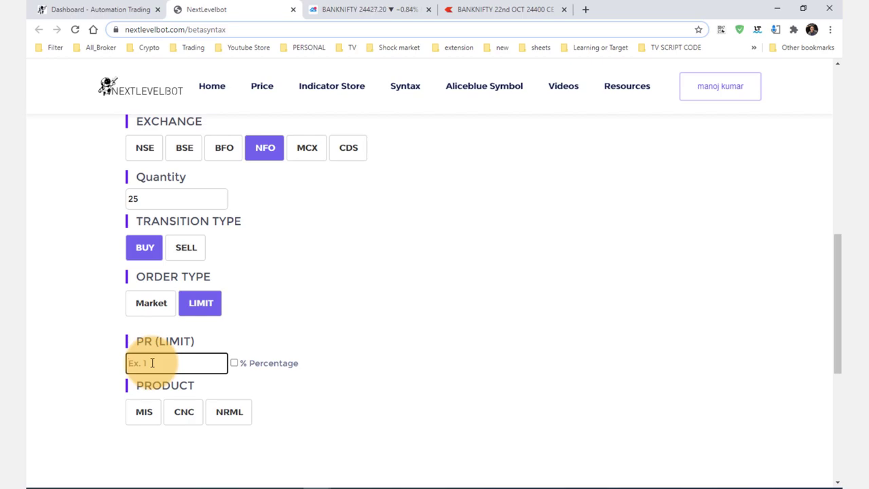
type("25")
left_click(144, 411)
- Set Near By to 100 and enter 0 for CAL
scroll(197, 394, "down", 1)
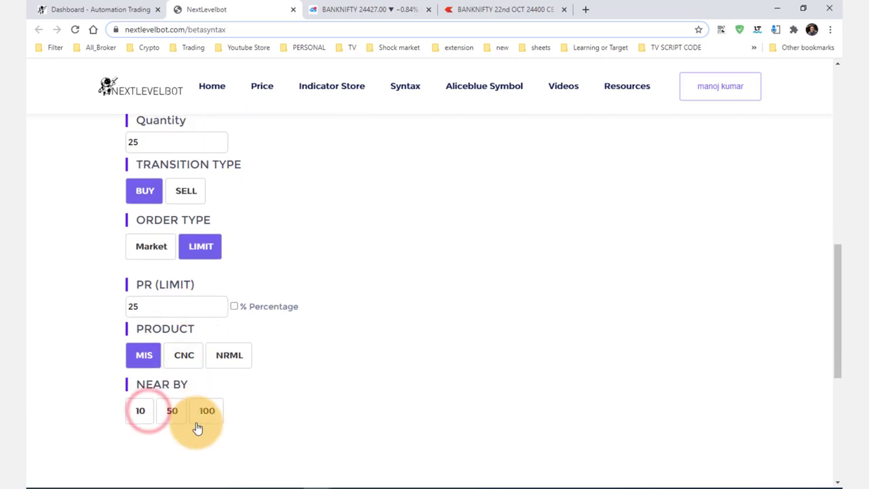
left_click(210, 419)
scroll(257, 399, "down", 1)
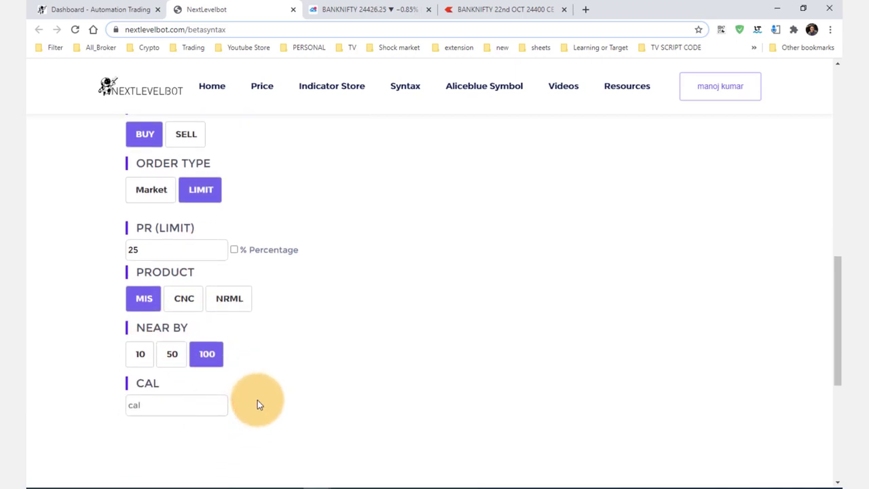
left_click(147, 407)
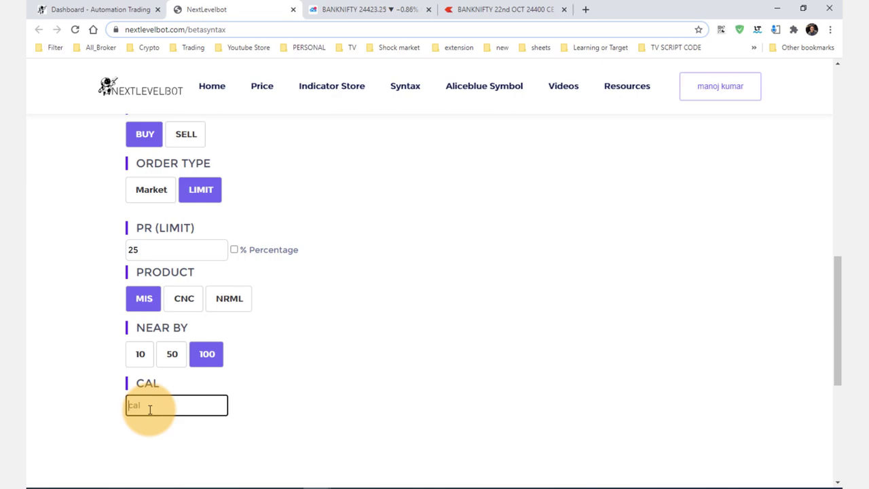
type("0")
- Choose the plus option for CAL, and generate and copy the code
scroll(194, 353, "down", 2)
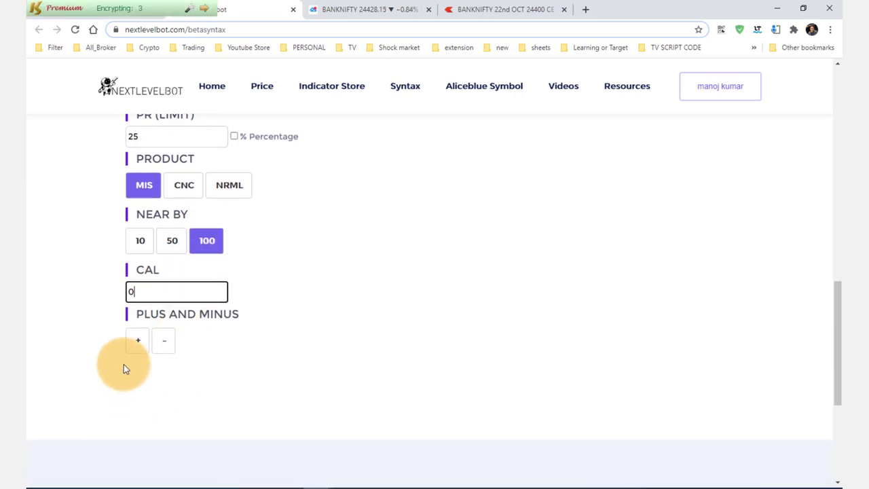
left_click(139, 343)
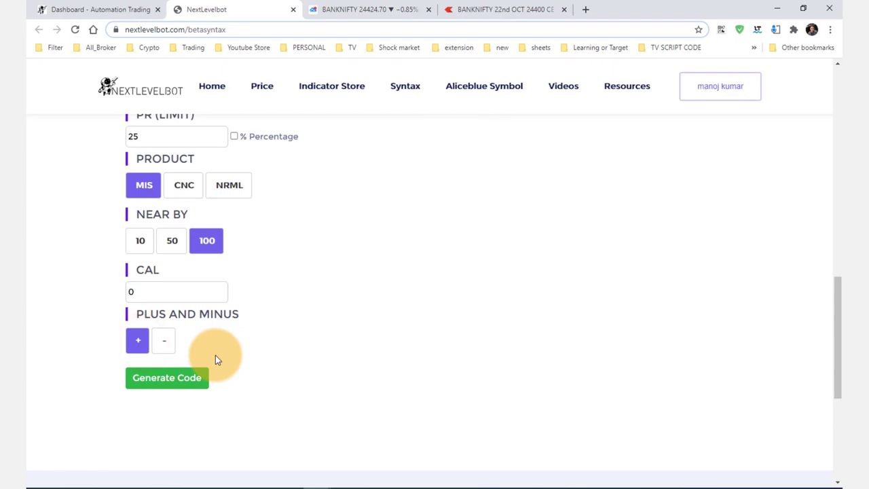
left_click(173, 386)
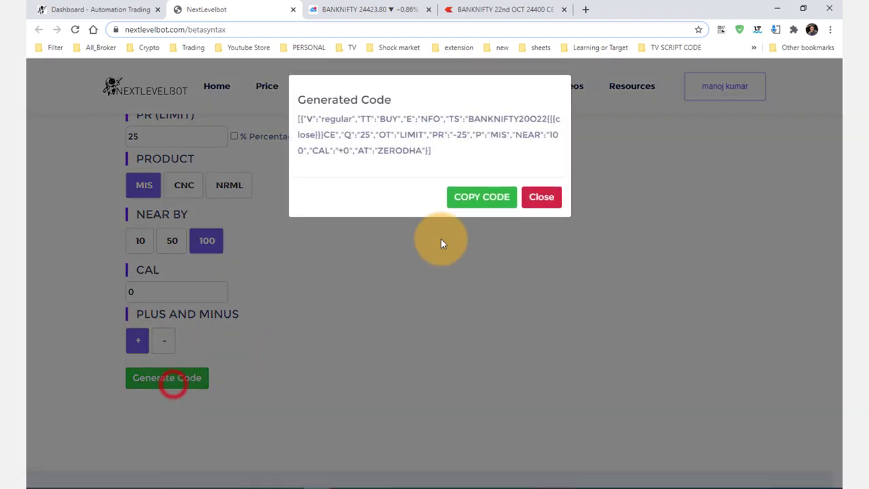
left_click(481, 198)
- On the TradingView BANKNIFTY chart, move the PE alert line down to about 24207 and draw a new horizontal line at about 24644
left_click(339, 11)
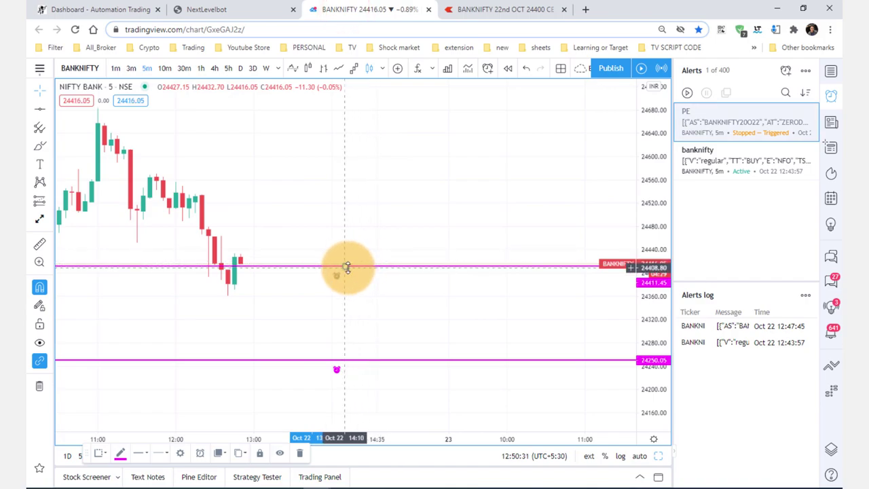
left_click_drag(345, 267, 357, 385)
left_click(39, 109)
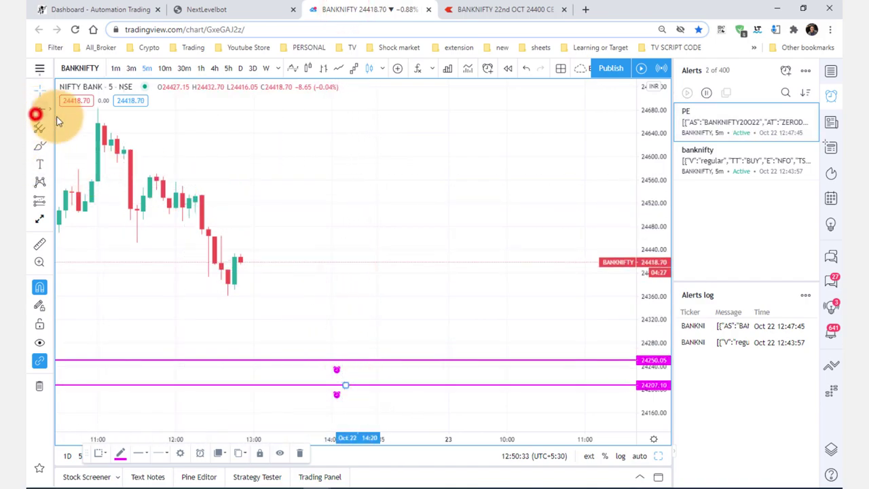
left_click(246, 130)
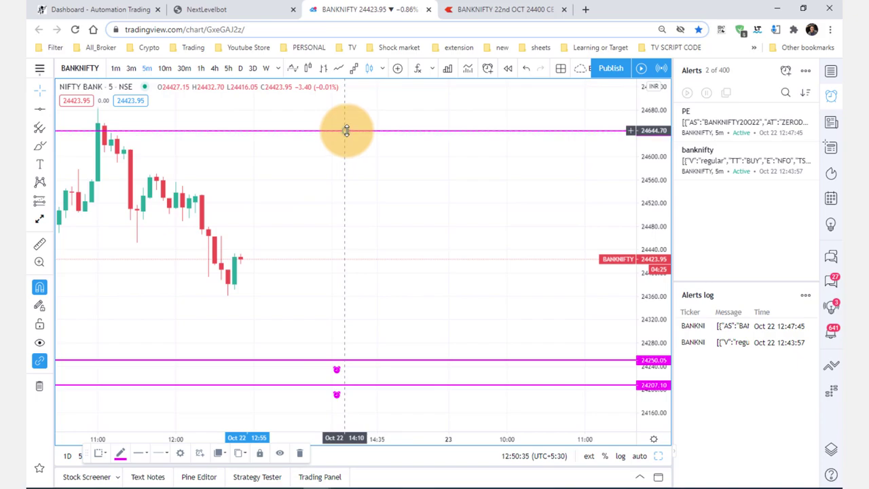
- Create an alert named LIMIT on the new horizontal line, with the copied NextLevelbot code as its message
right_click(346, 130)
left_click(390, 145)
scroll(376, 217, "down", 3)
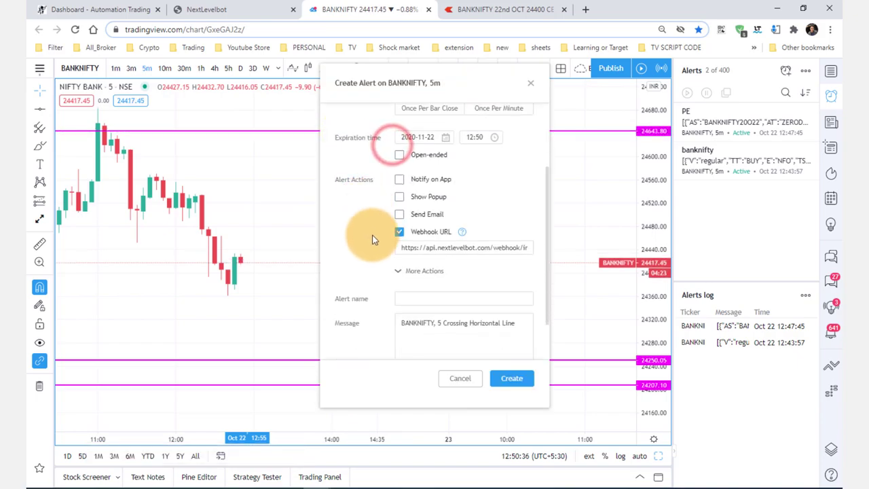
left_click(445, 346)
key("ctrl+a")
key("BackSpace")
key("ctrl+v")
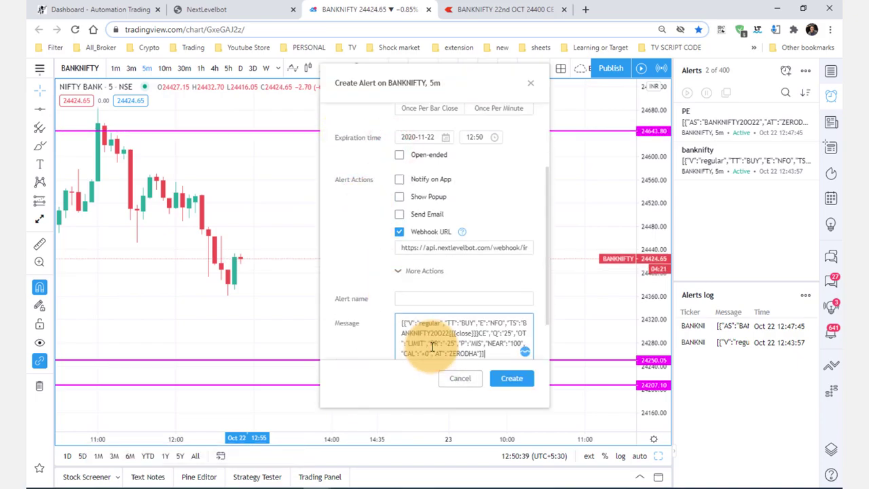
left_click(421, 297)
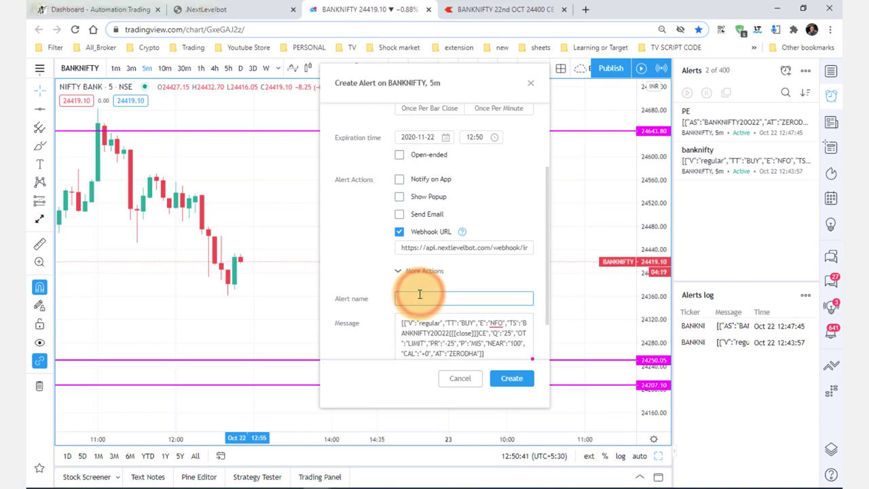
type("LIMIT")
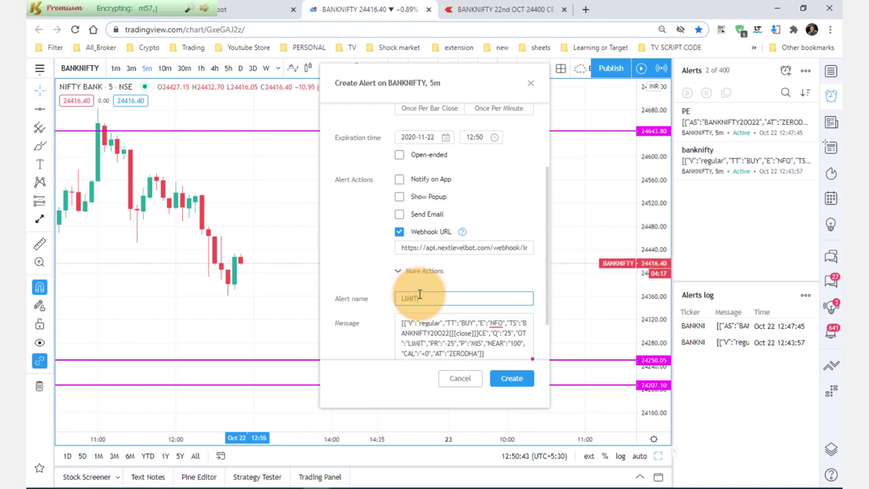
left_click(510, 379)
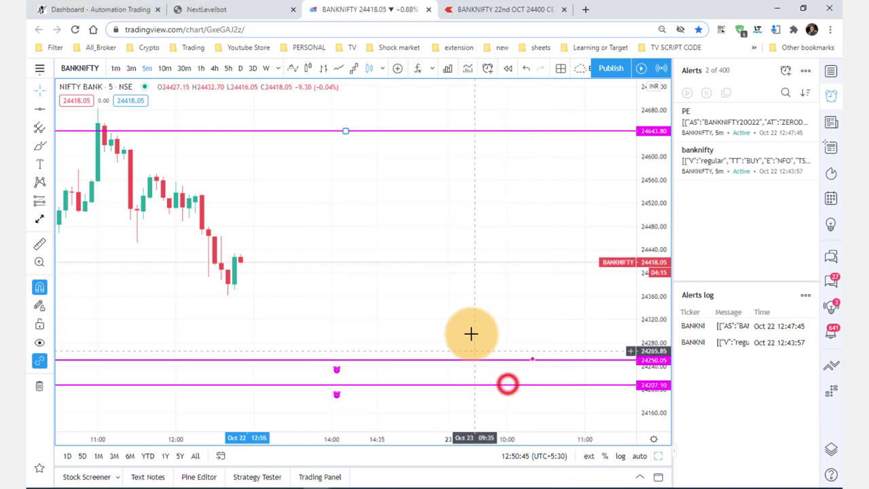
- Review the LIMIT alert's details and settings without changing them
mouse_move(696, 114)
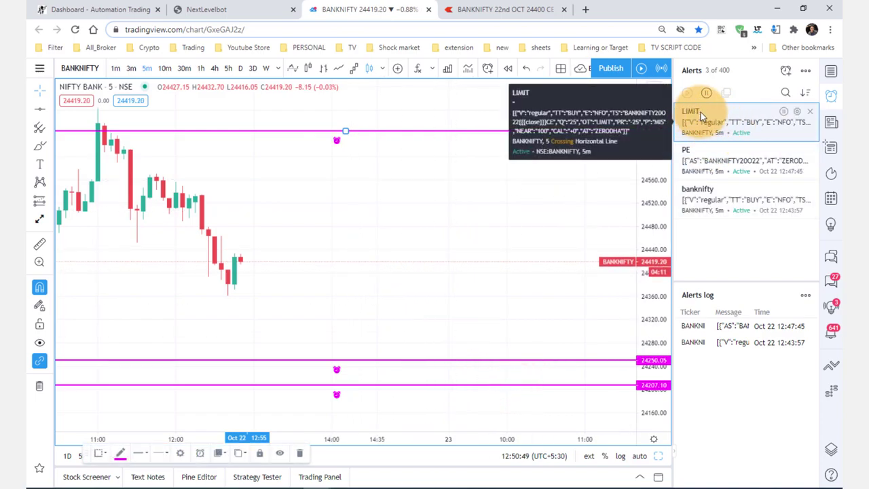
left_click(797, 114)
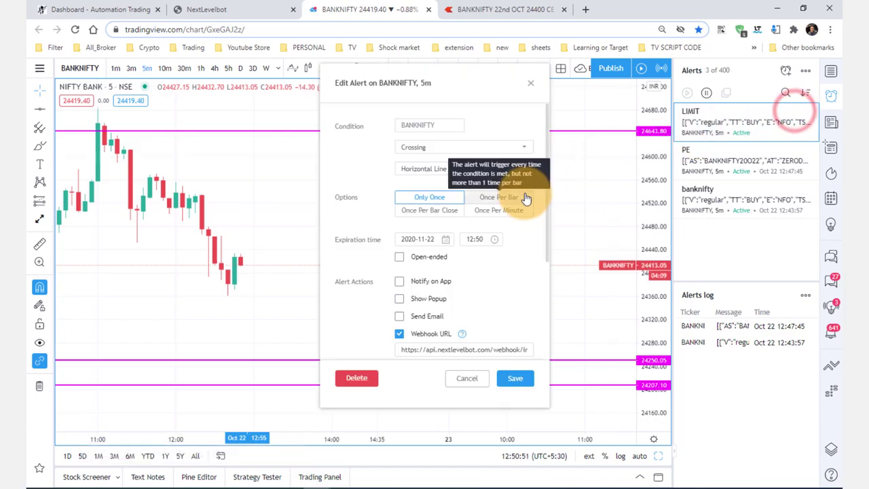
left_click(529, 86)
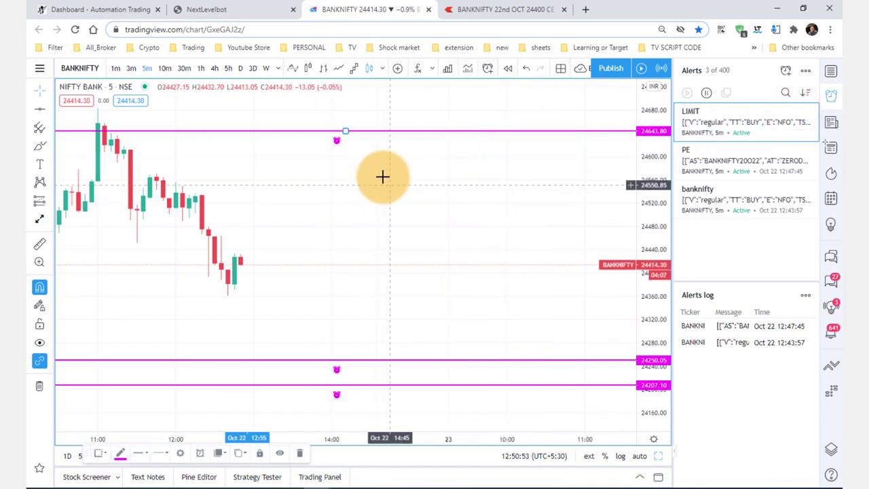
- Switch to Kite and check the orders and positions before the LIMIT alert is triggered
left_click(479, 11)
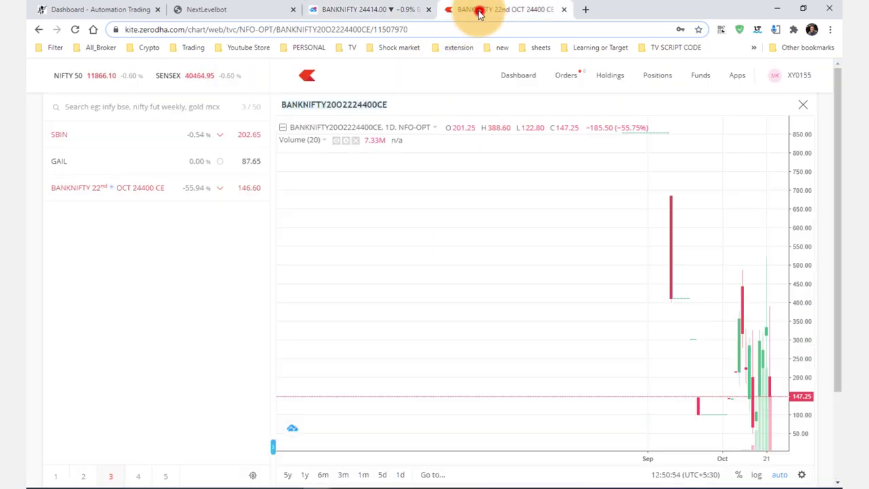
left_click(569, 76)
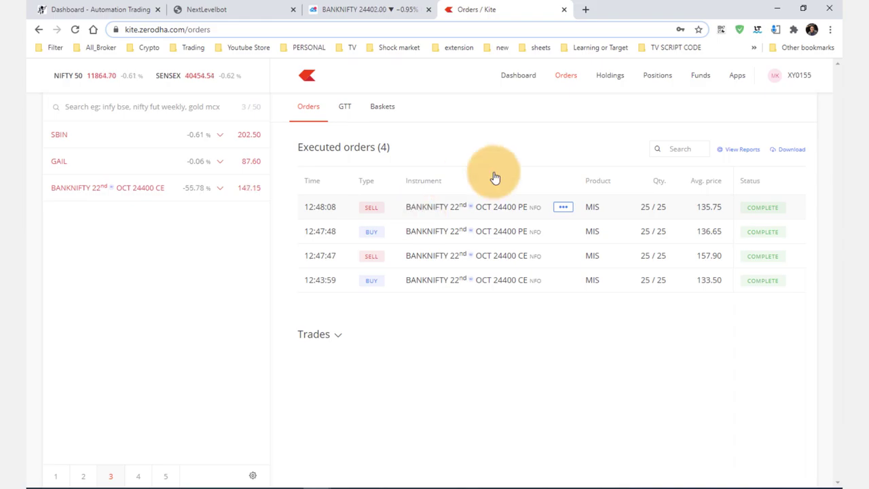
left_click(647, 77)
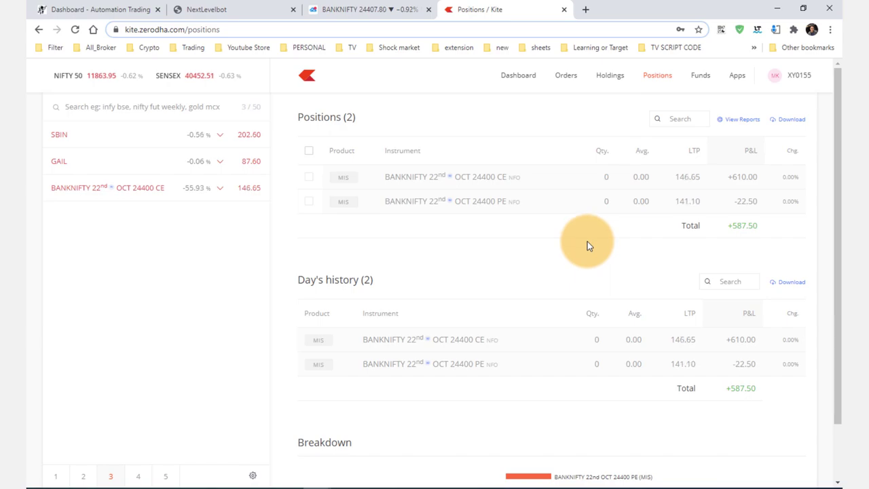
left_click(572, 84)
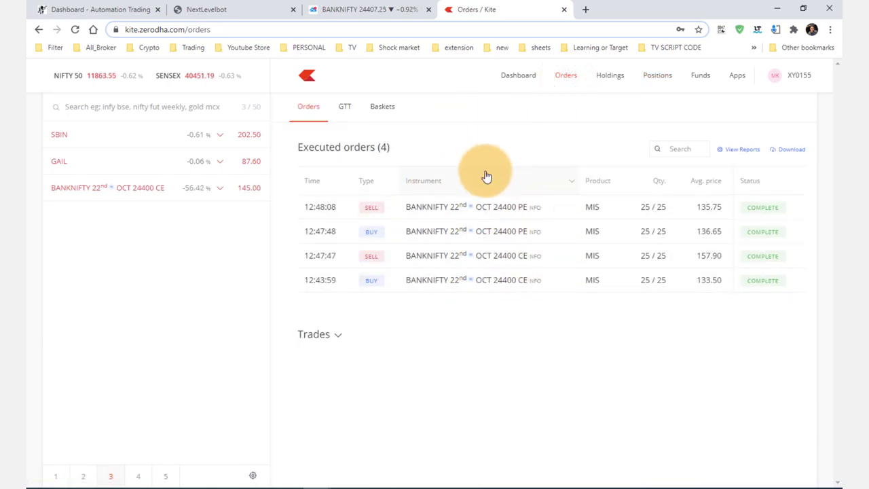
- In TradingView, move the LIMIT alert line down to about 24419 to trigger it, and check the resulting order in Kite
left_click(335, 12)
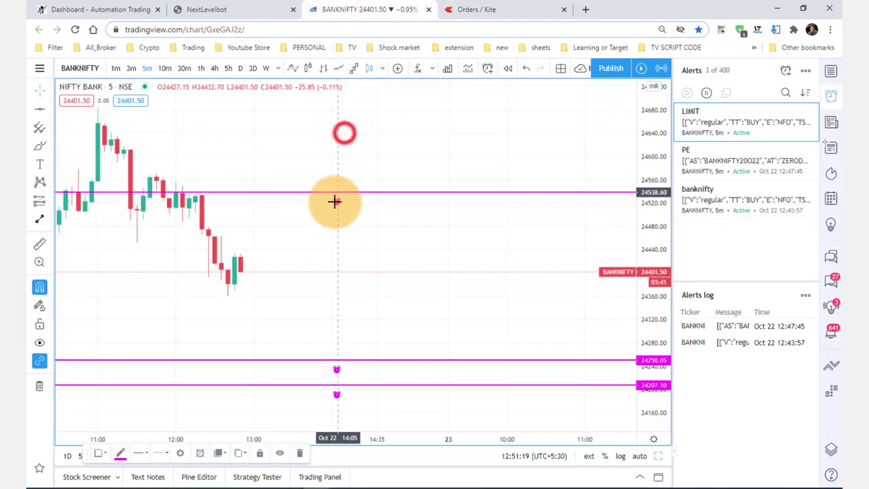
mouse_move(334, 201)
left_mouse_down()
mouse_move(326, 215)
mouse_move(334, 207)
left_mouse_up()
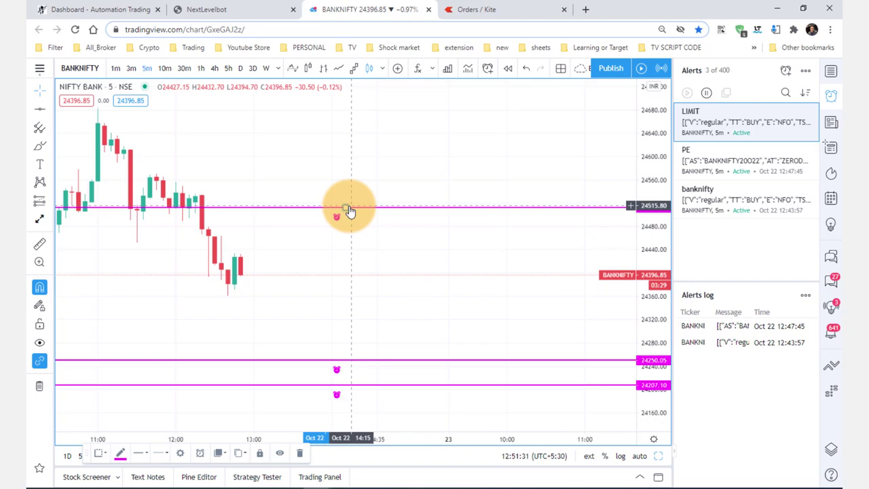
left_click_drag(349, 211, 340, 260)
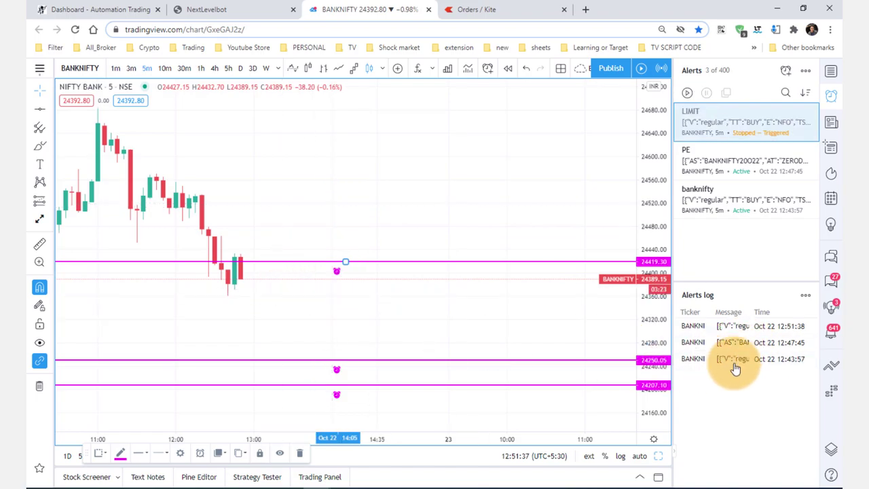
left_click(491, 9)
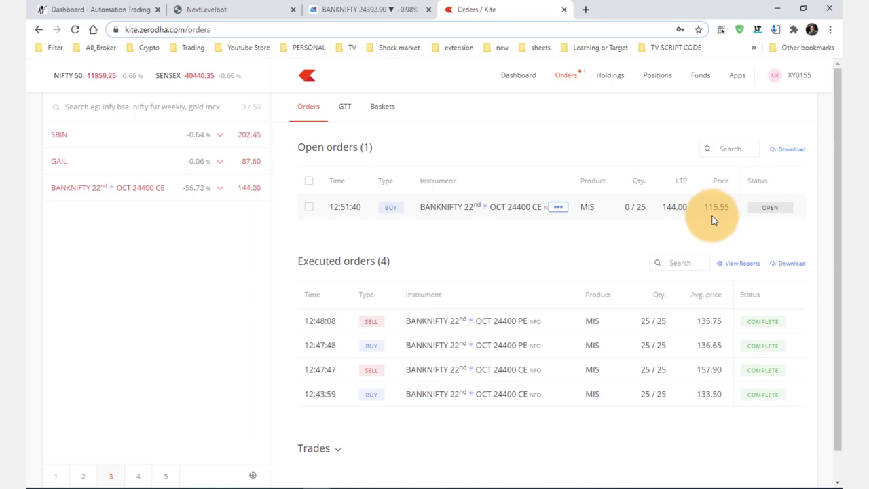
- Check the positions in Kite, and cancel the open BANKNIFTY 22nd OCT 24400 CE buy order from the orders list
left_click(658, 76)
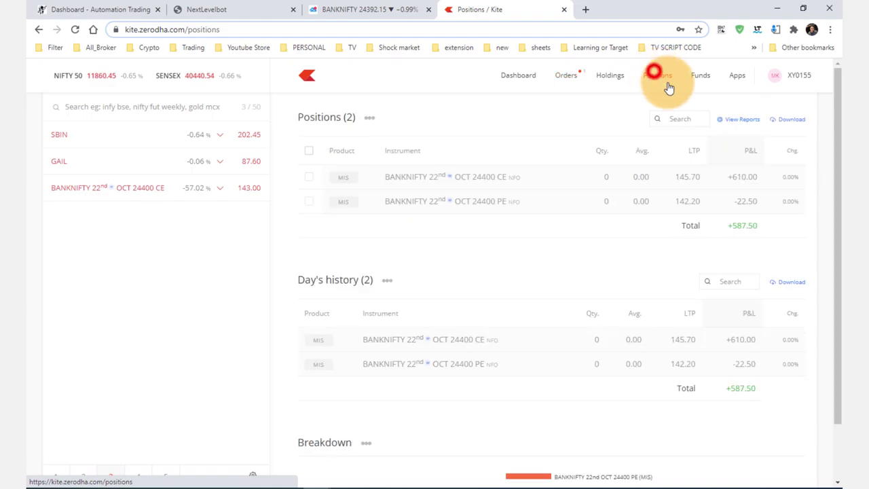
left_click(570, 82)
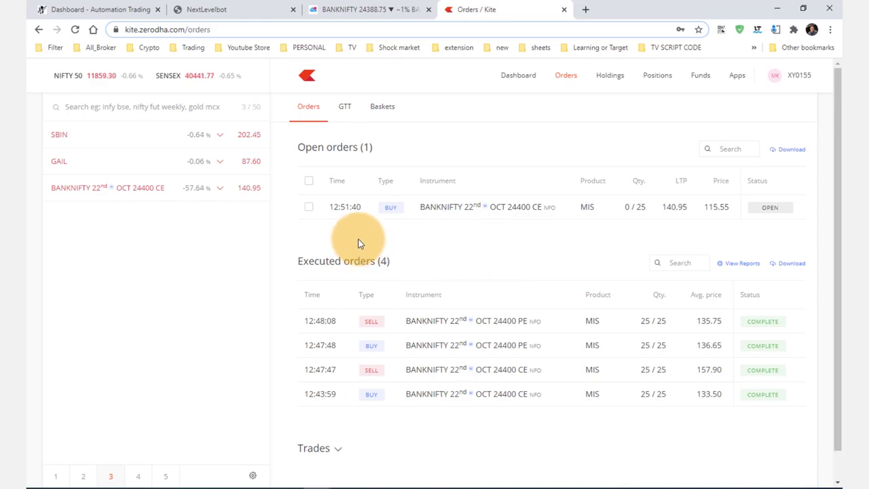
left_click(307, 182)
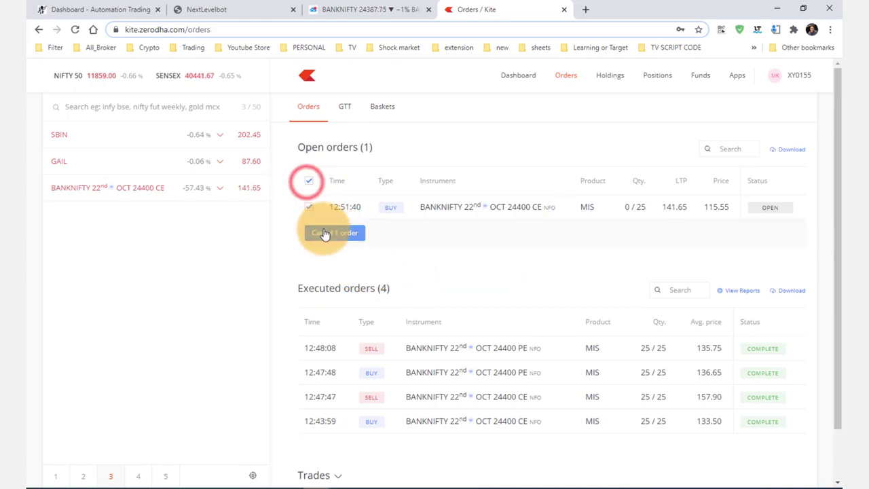
left_click(326, 231)
left_click(547, 231)
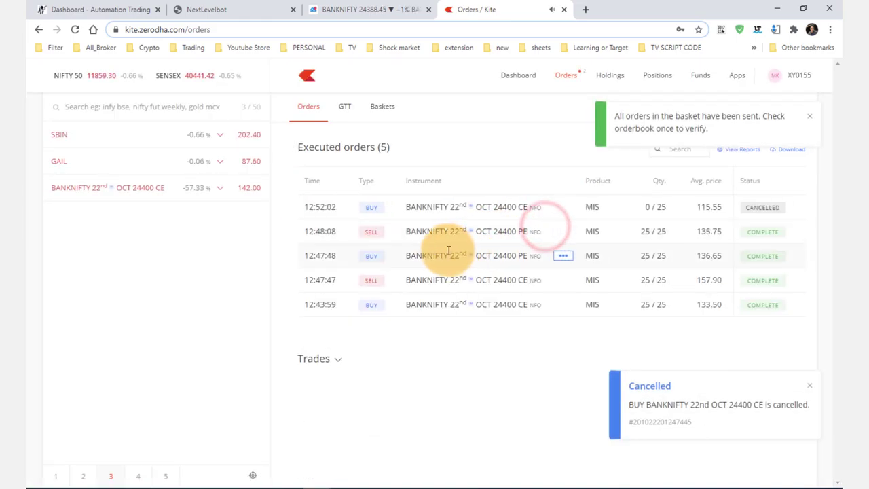
- In NextLevelbot, set CAL to 200 with the minus option, and generate and copy the new limit-order code
left_click(212, 10)
left_click(542, 197)
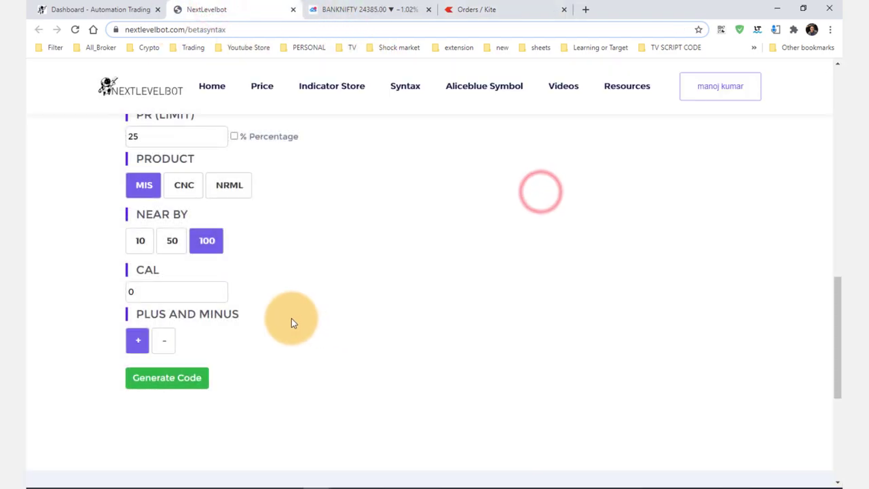
left_click(160, 292)
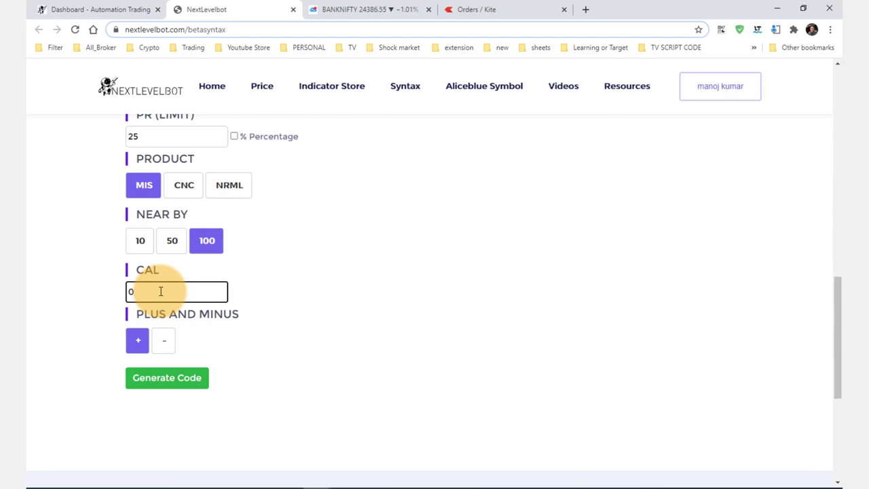
key("BackSpace")
type("100")
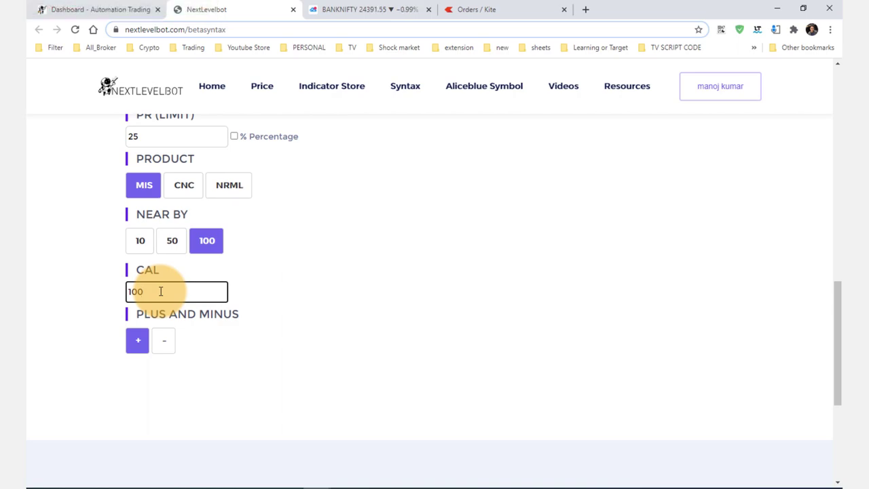
key("BackSpace")
key("BackSpace")
type("200")
left_click(163, 339)
left_click(166, 378)
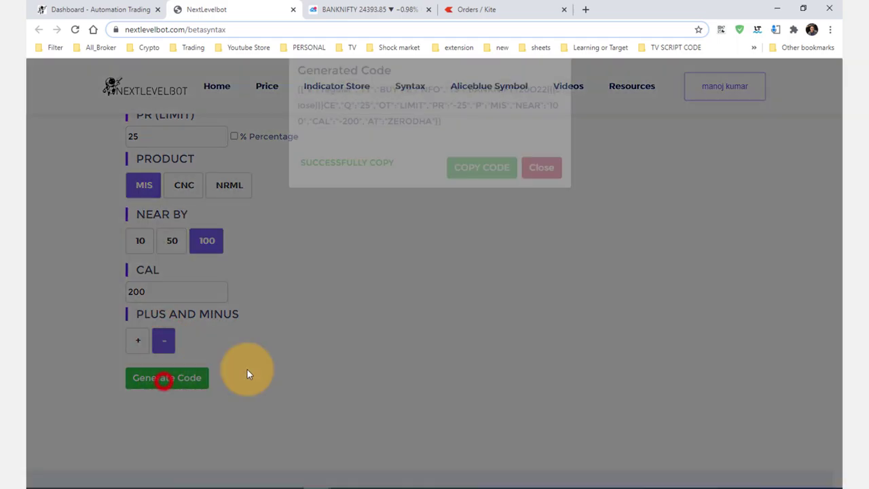
left_click(478, 198)
- In TradingView, move the LIMIT alert line up to about 24602 and replace the alert's message with the copied CAL -200 code
left_click(333, 9)
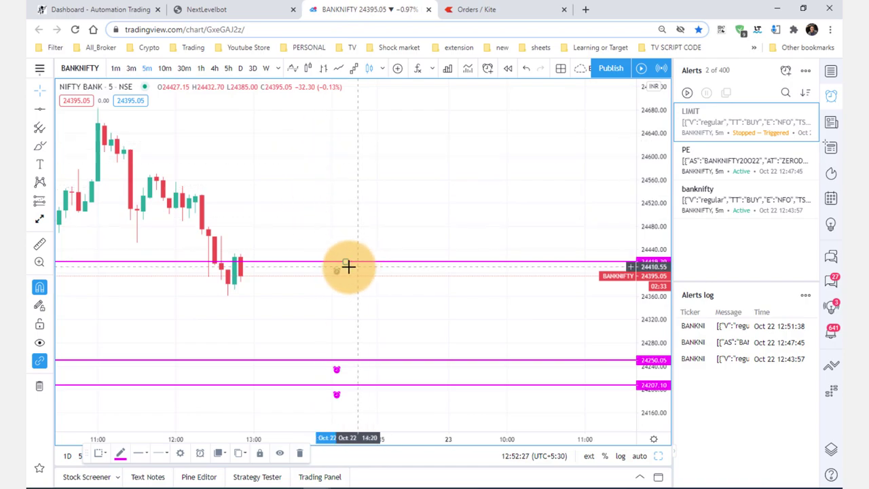
left_click_drag(345, 262, 340, 155)
right_click(340, 155)
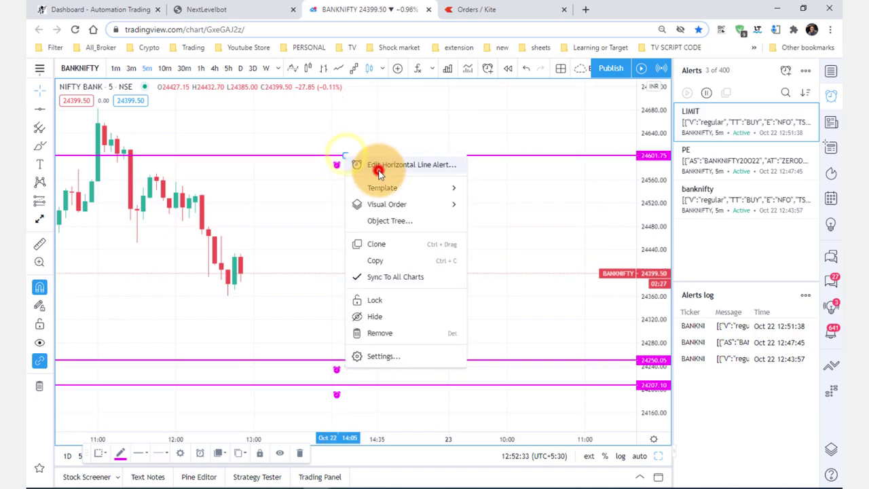
left_click(370, 166)
scroll(432, 329, "down", 3)
left_click(431, 332)
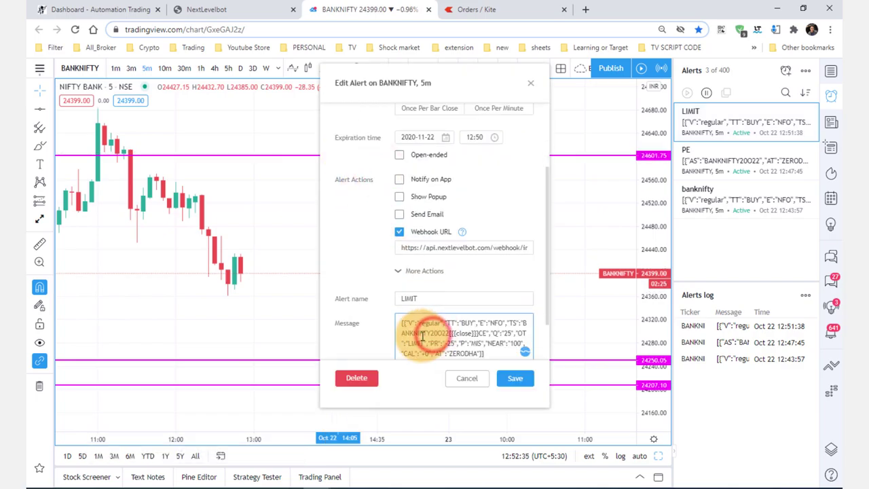
key("ctrl+a")
key("BackSpace")
key("ctrl+v")
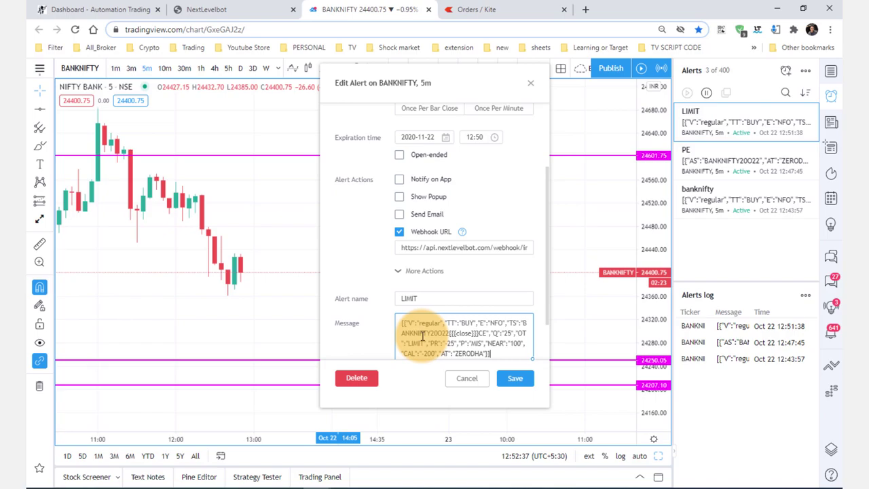
left_click(521, 378)
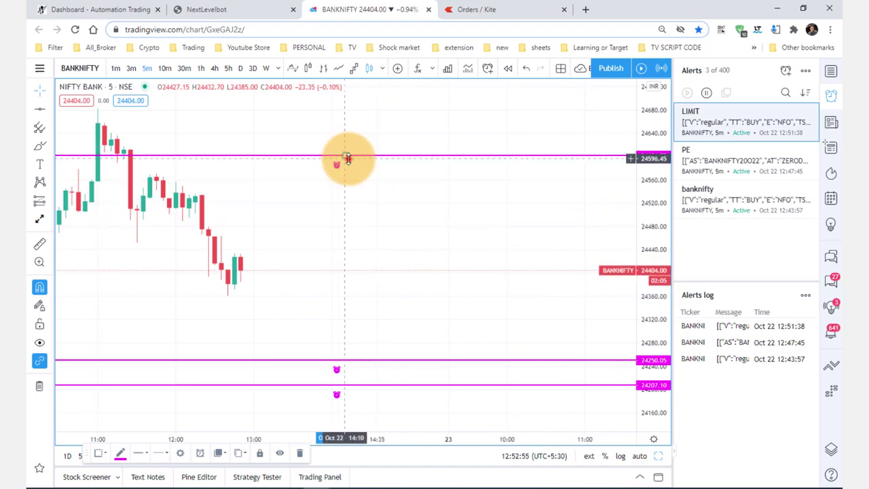
- Move the LIMIT alert line down to about 24421 to trigger the CAL -200 code, and check the resulting order in Kite
left_click_drag(346, 157, 344, 260)
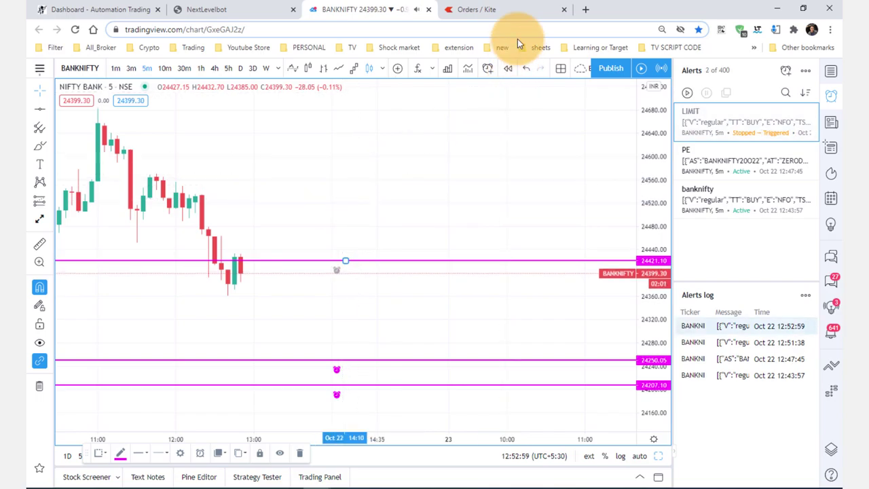
left_click(489, 9)
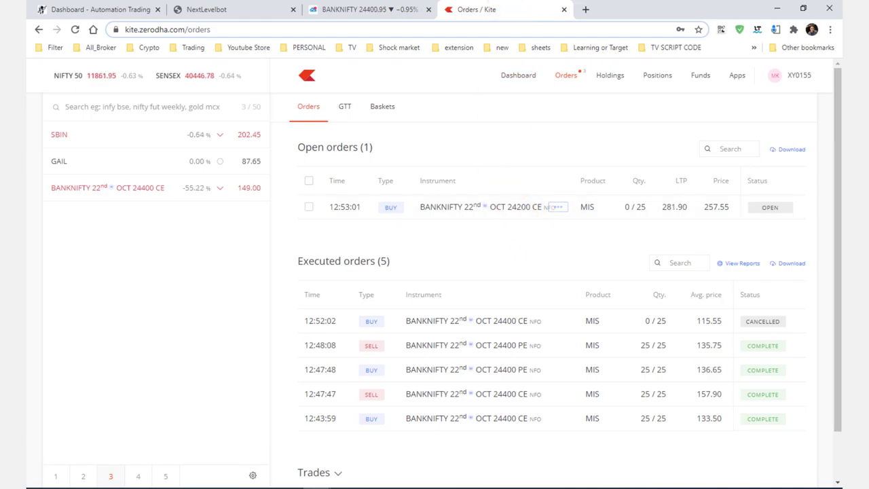
- In NextLevelbot, switch the CAL 200 offset to plus, keeping PR (LIMIT) at 25, and generate and copy the code
left_click(250, 14)
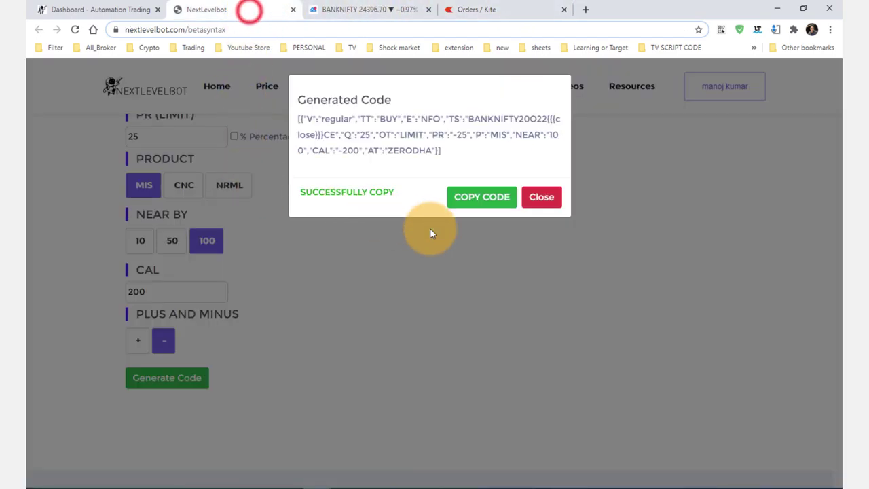
left_click(541, 196)
scroll(175, 241, "up", 2)
double_click(150, 248)
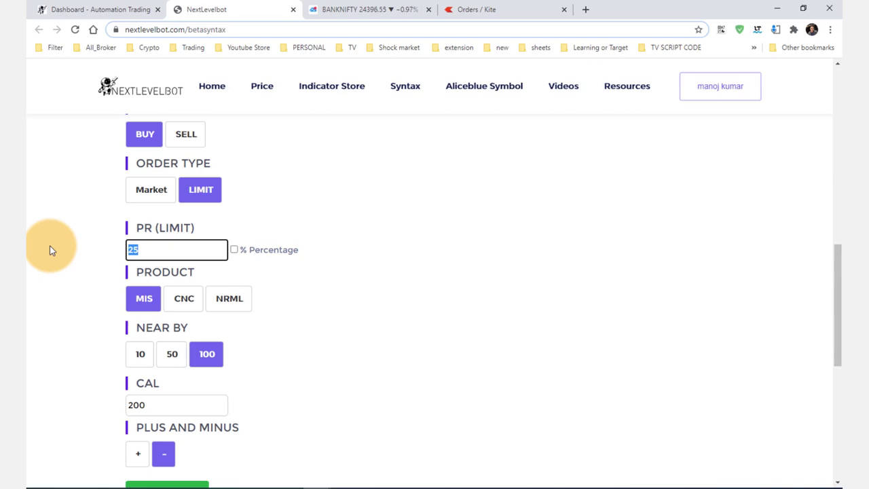
double_click(147, 251)
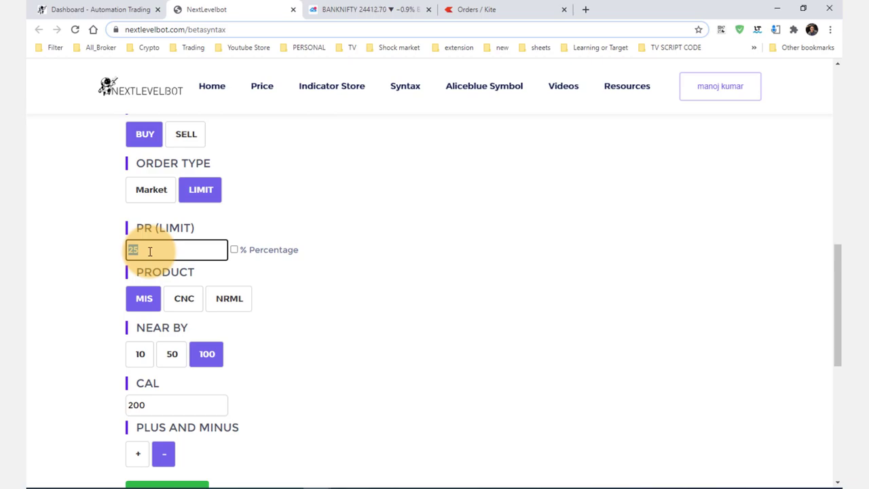
scroll(177, 242, "down", 1)
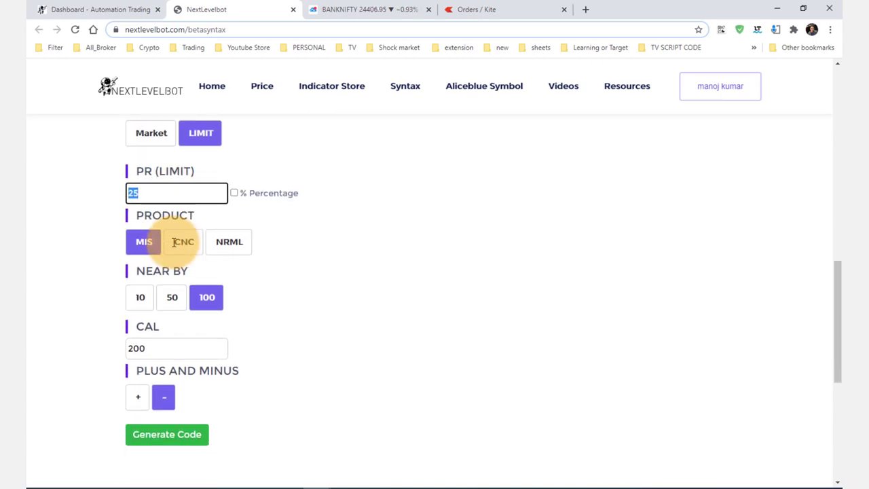
left_click(138, 397)
left_click(175, 440)
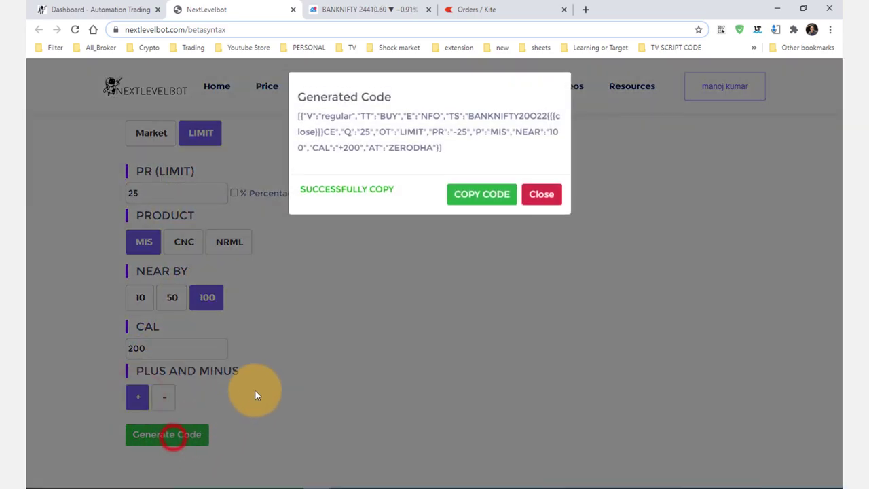
left_click(462, 198)
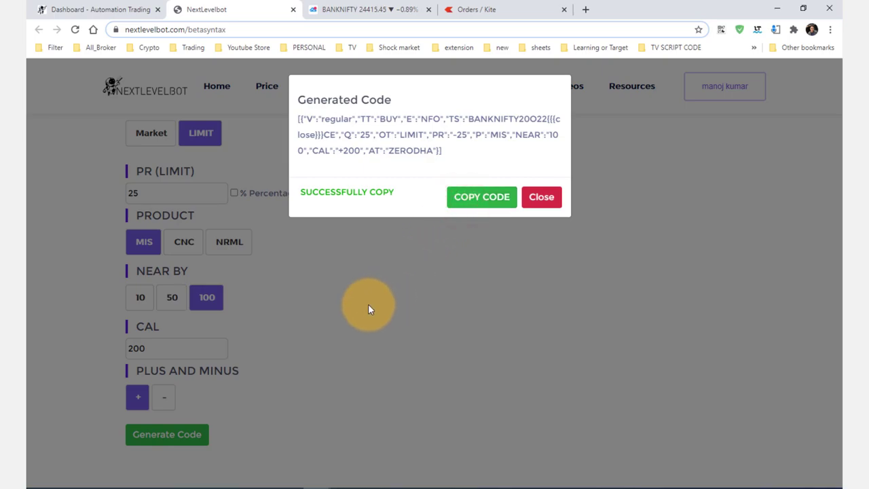
- Switch to Kite and cancel the open BANKNIFTY 22nd OCT 24200 CE buy order
left_click(463, 11)
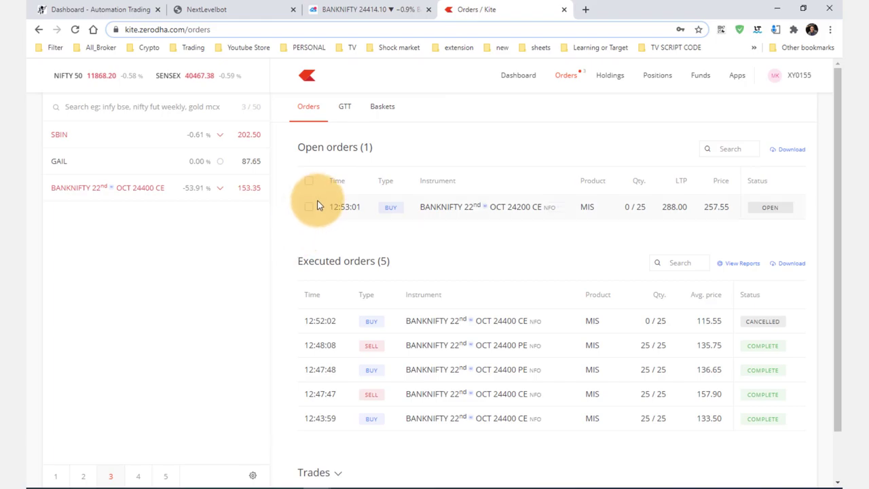
left_click(309, 181)
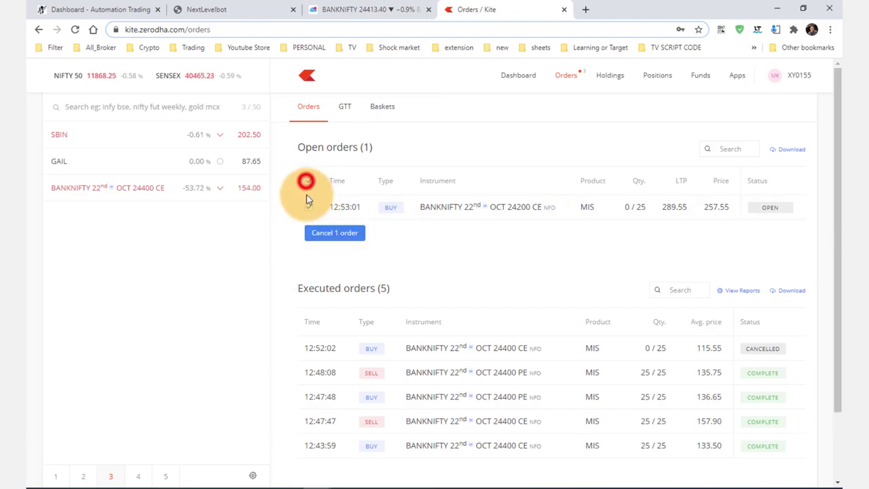
left_click(340, 233)
left_click(548, 218)
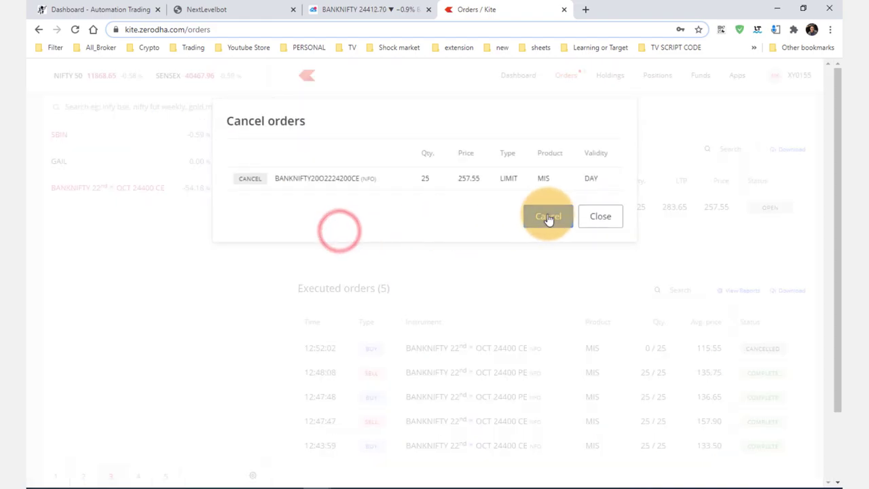
- In TradingView, move the LIMIT alert line up to about 24565 and replace the alert's message with the copied CAL +200 code
left_click(334, 10)
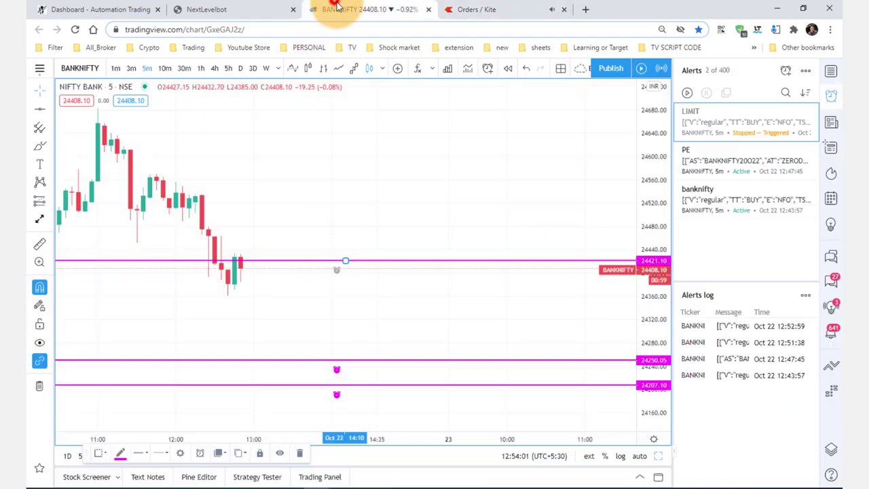
left_click_drag(343, 258, 330, 179)
right_click(328, 177)
left_click(373, 196)
scroll(359, 213, "down", 5)
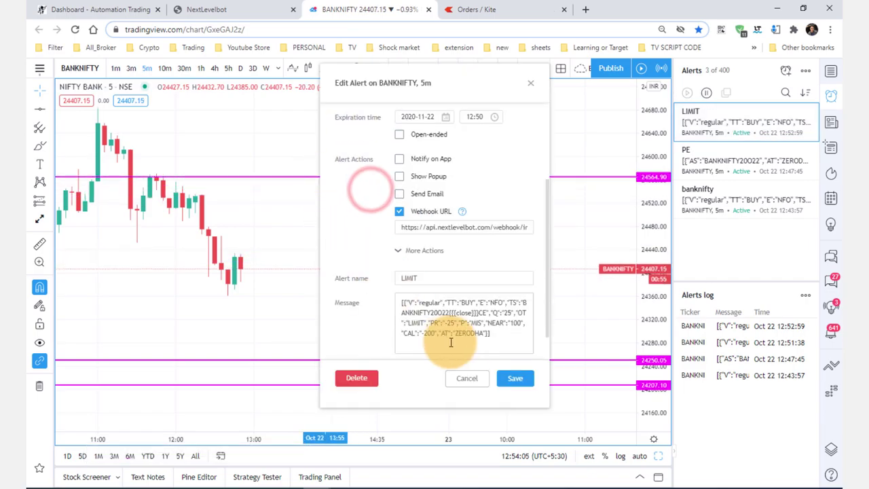
left_click(500, 334)
key("ctrl+a")
key("BackSpace")
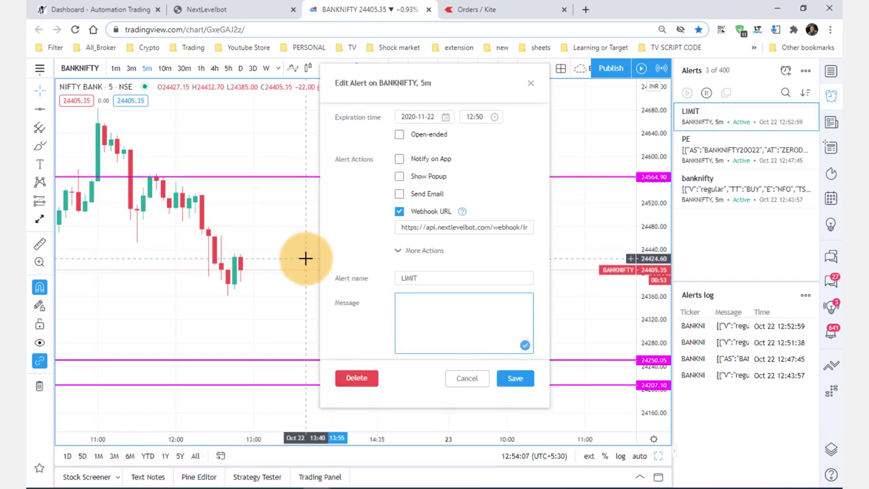
key("ctrl+v")
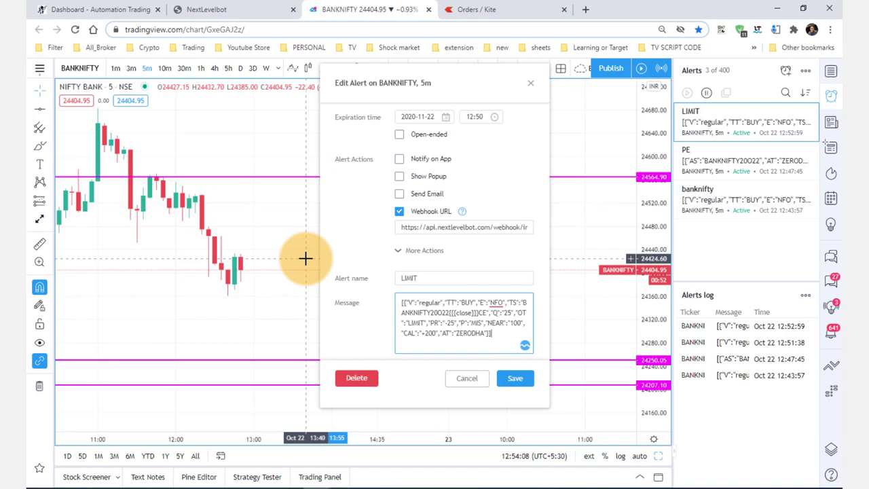
left_click(517, 380)
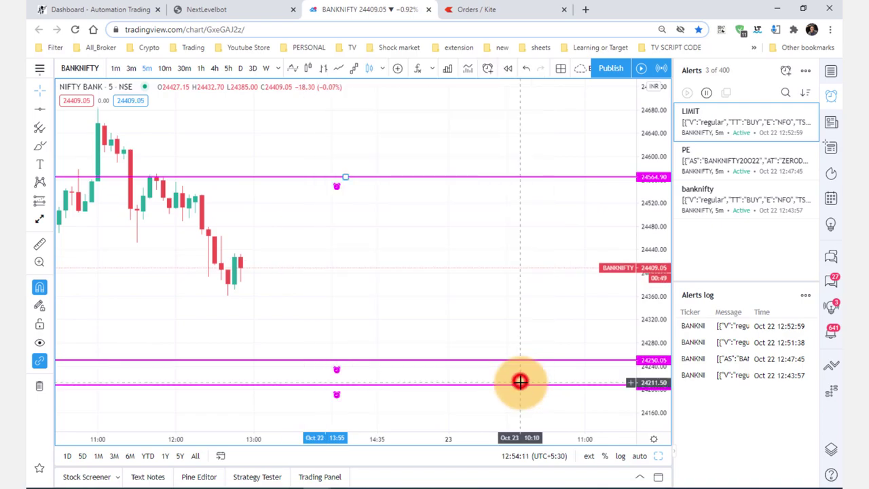
- Move the LIMIT alert line down to about 24421 to trigger the CAL +200 code, and check the resulting order in Kite
left_click_drag(344, 178, 333, 261)
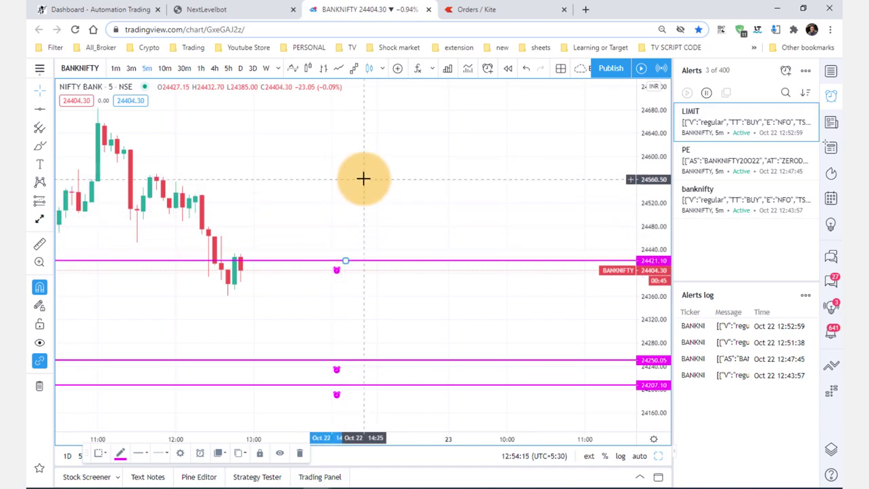
left_click(474, 21)
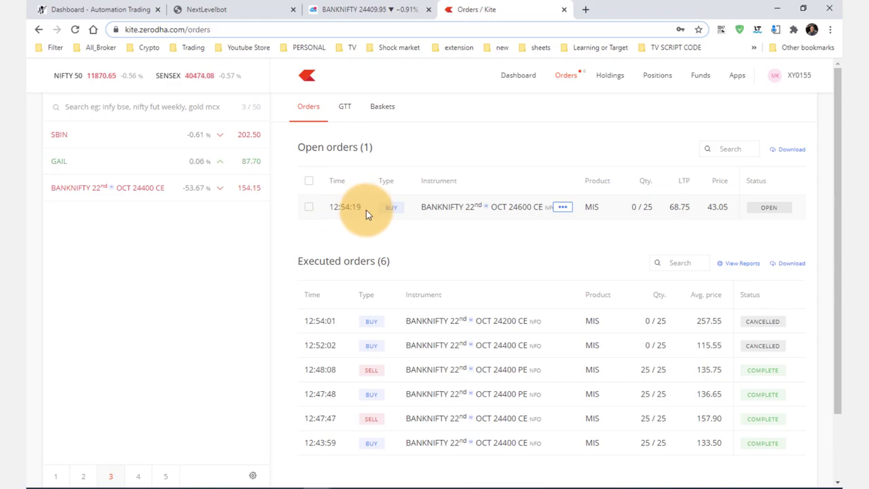
left_click(380, 12)
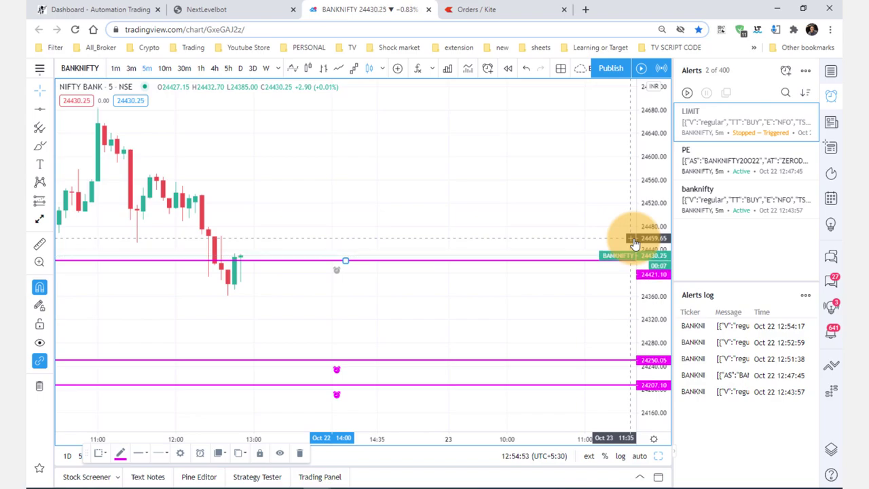
left_click_drag(359, 164, 392, 175)
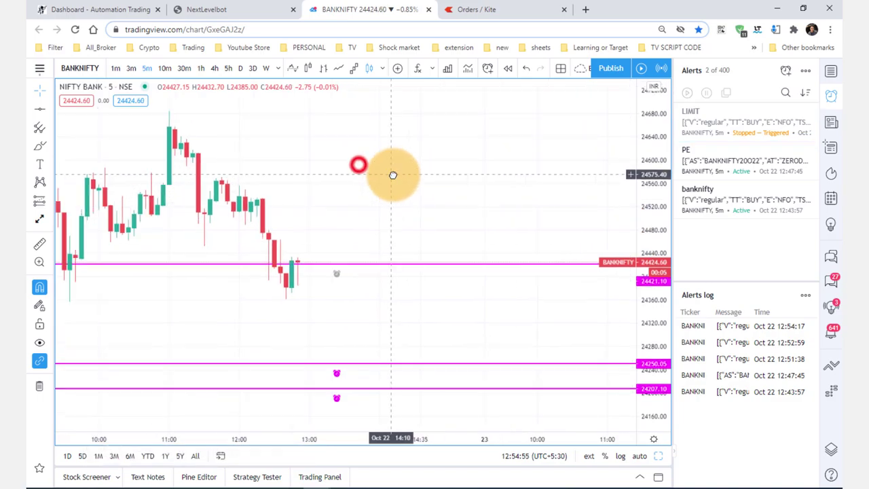
- Return to NextLevelbot, close the generated code, and review the order form's settings from the automation type to the CAL offset
left_click(198, 10)
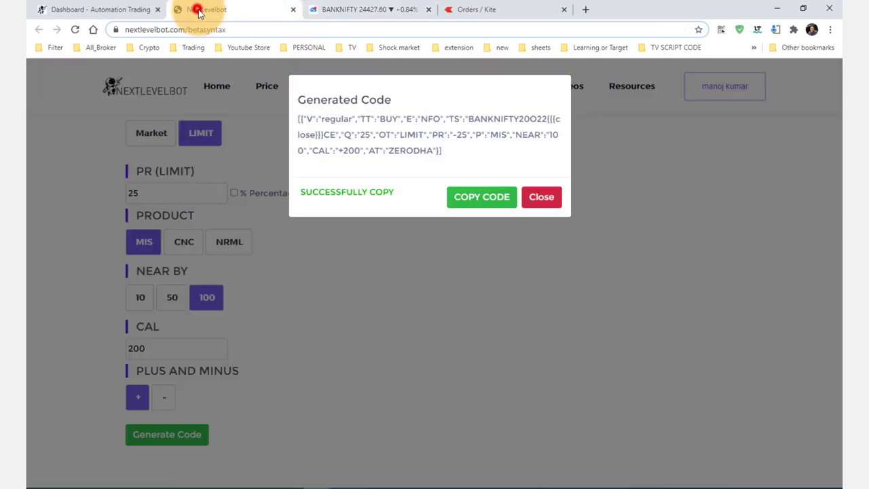
left_click(543, 197)
scroll(258, 244, "up", 1)
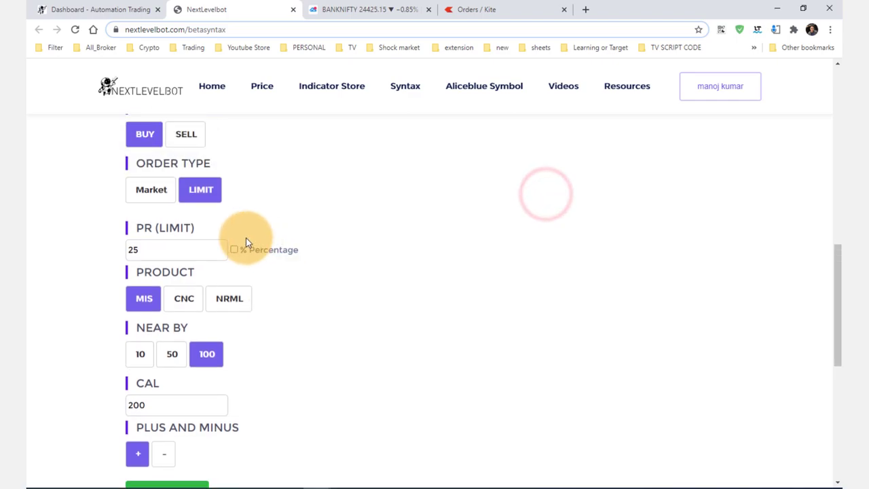
scroll(218, 228, "up", 3)
scroll(165, 175, "up", 2)
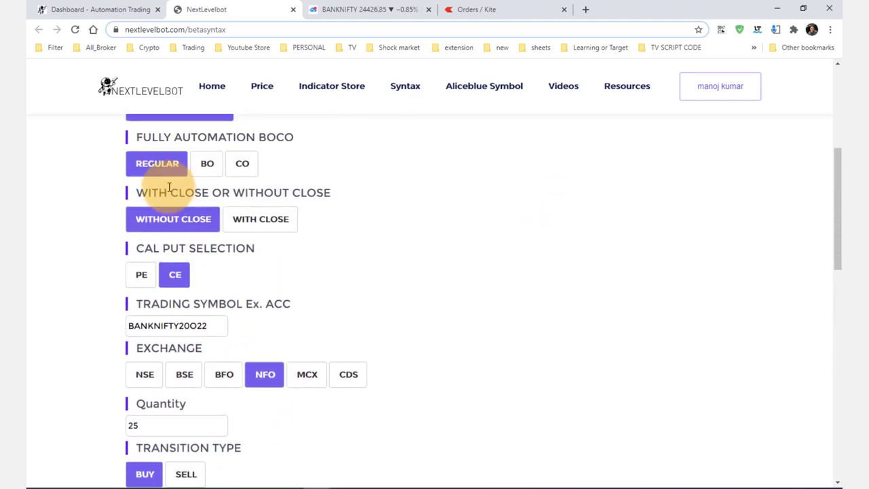
scroll(194, 249, "down", 3)
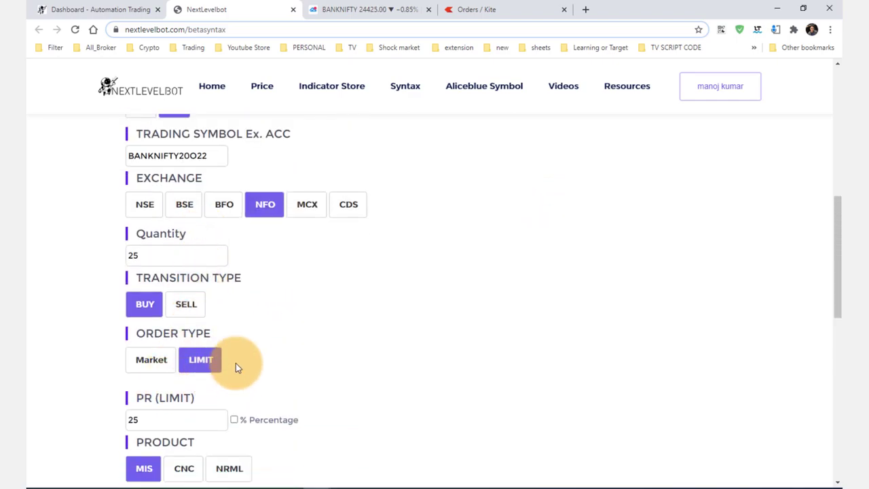
scroll(235, 363, "up", 2)
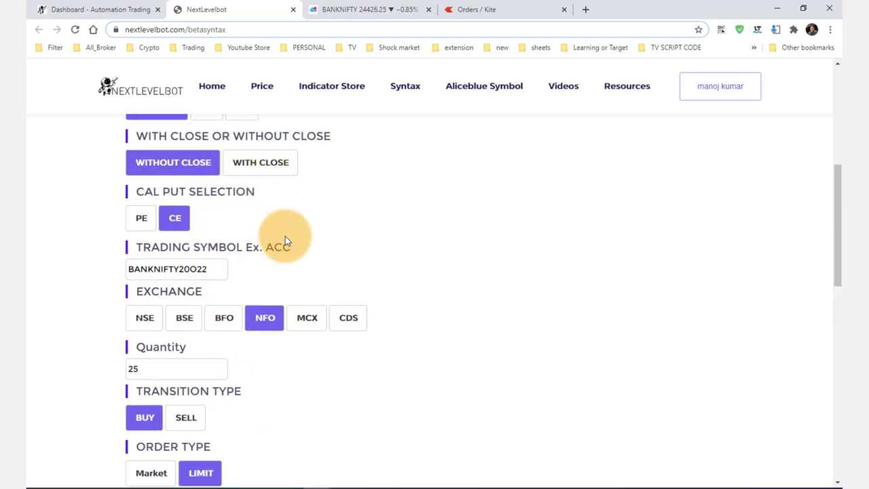
scroll(273, 256, "down", 2)
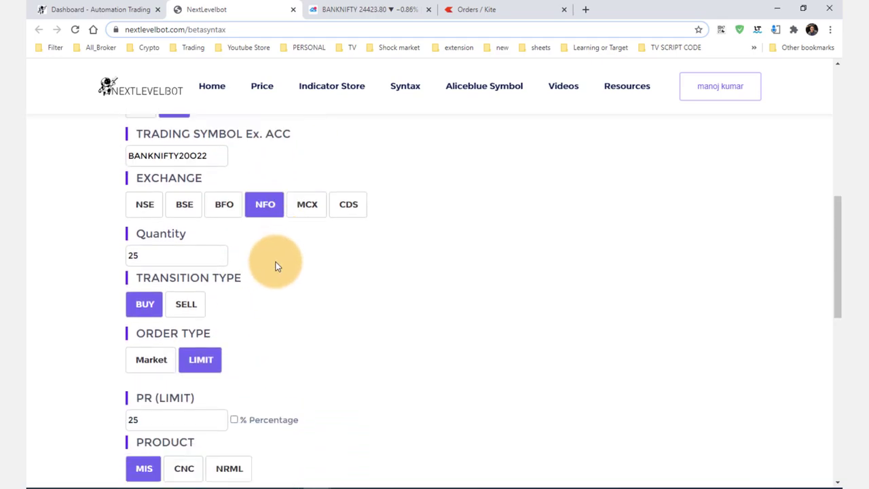
scroll(275, 265, "down", 3)
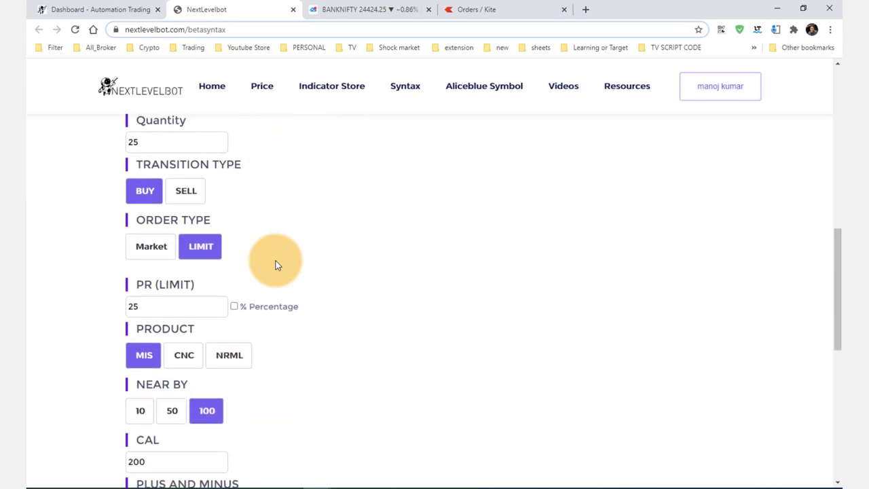
scroll(275, 265, "down", 1)
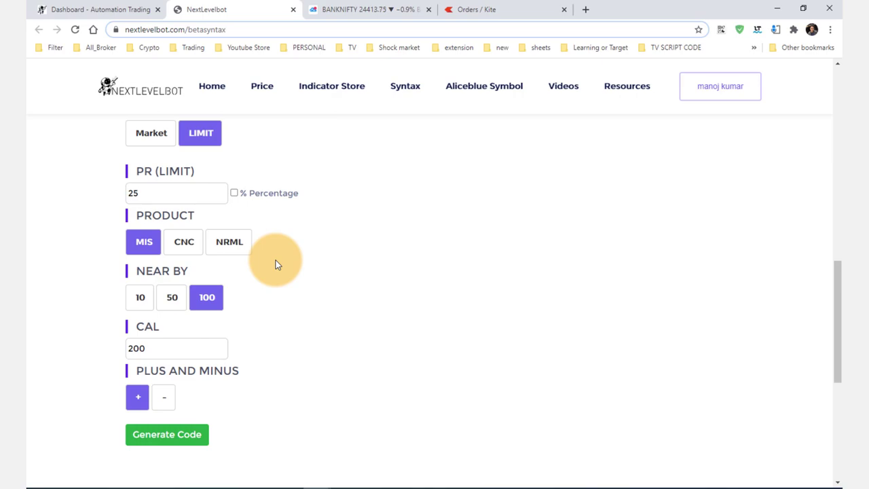
- Open the NextLevelbot home page in a new tab and open its floating round widget
right_click(215, 87)
left_click(260, 94)
left_click(366, 11)
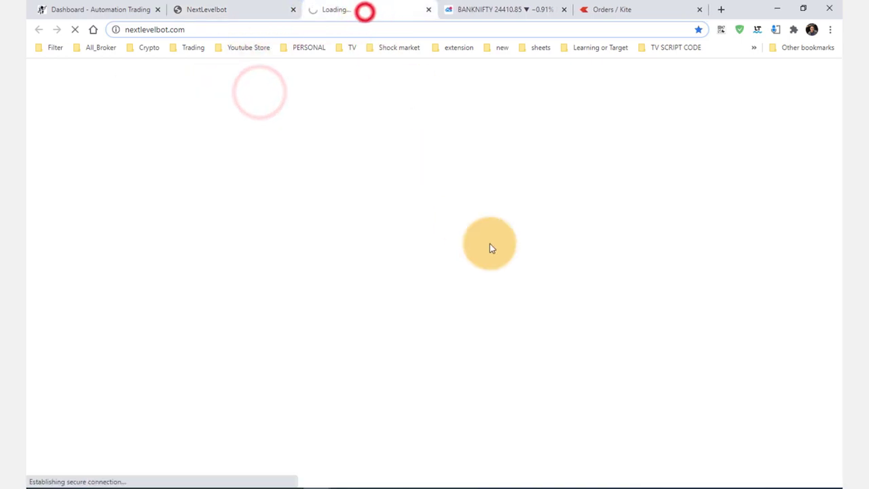
left_click(796, 455)
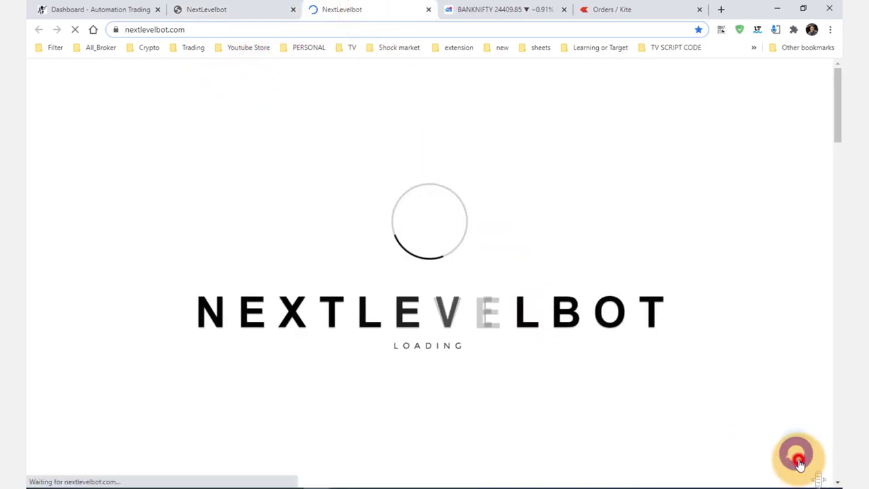